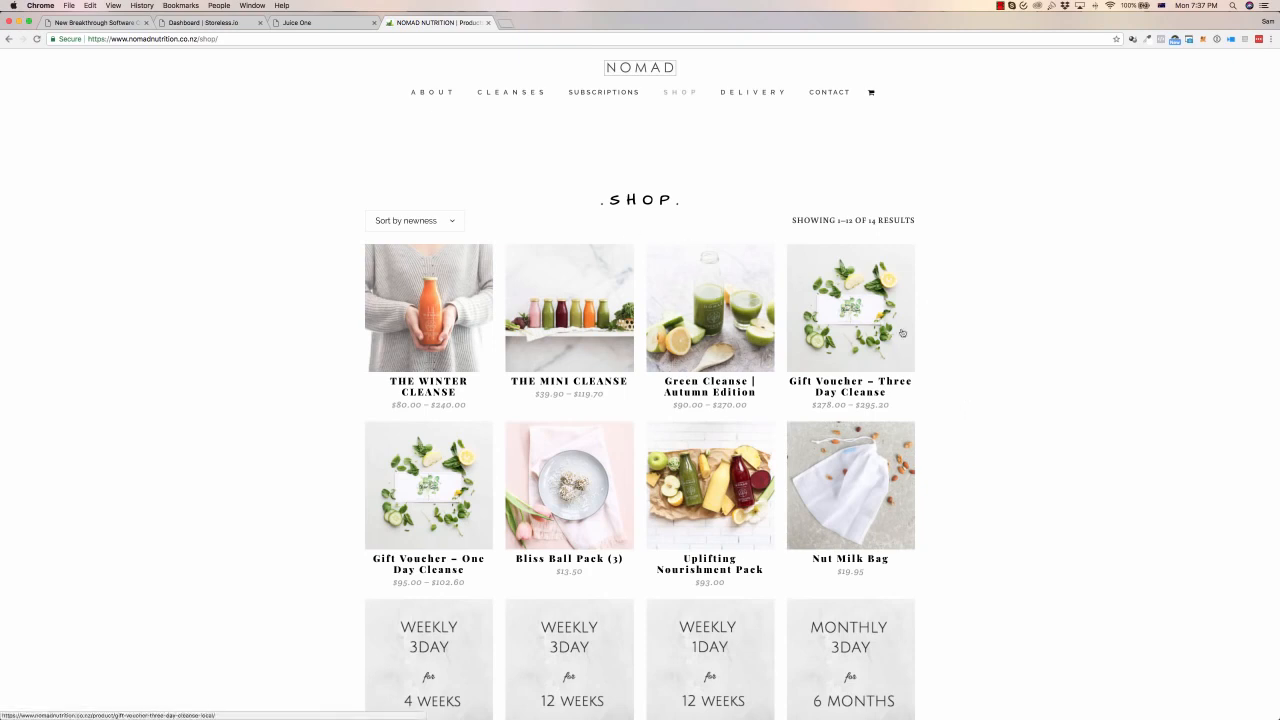
# - Examine the Nomad Nutrition shop page's product grid and its Cleanses and About navigation entries
pyautogui.scroll(-5, 600, 476)
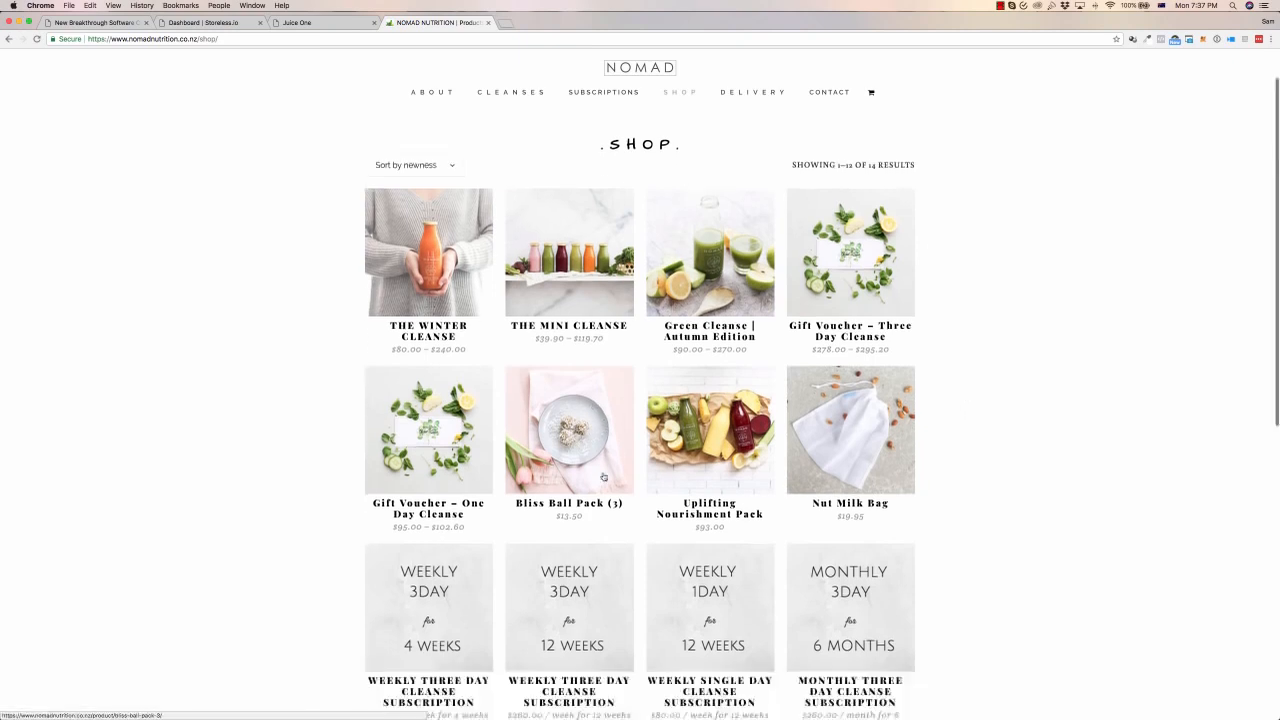
pyautogui.scroll(5, 674, 326)
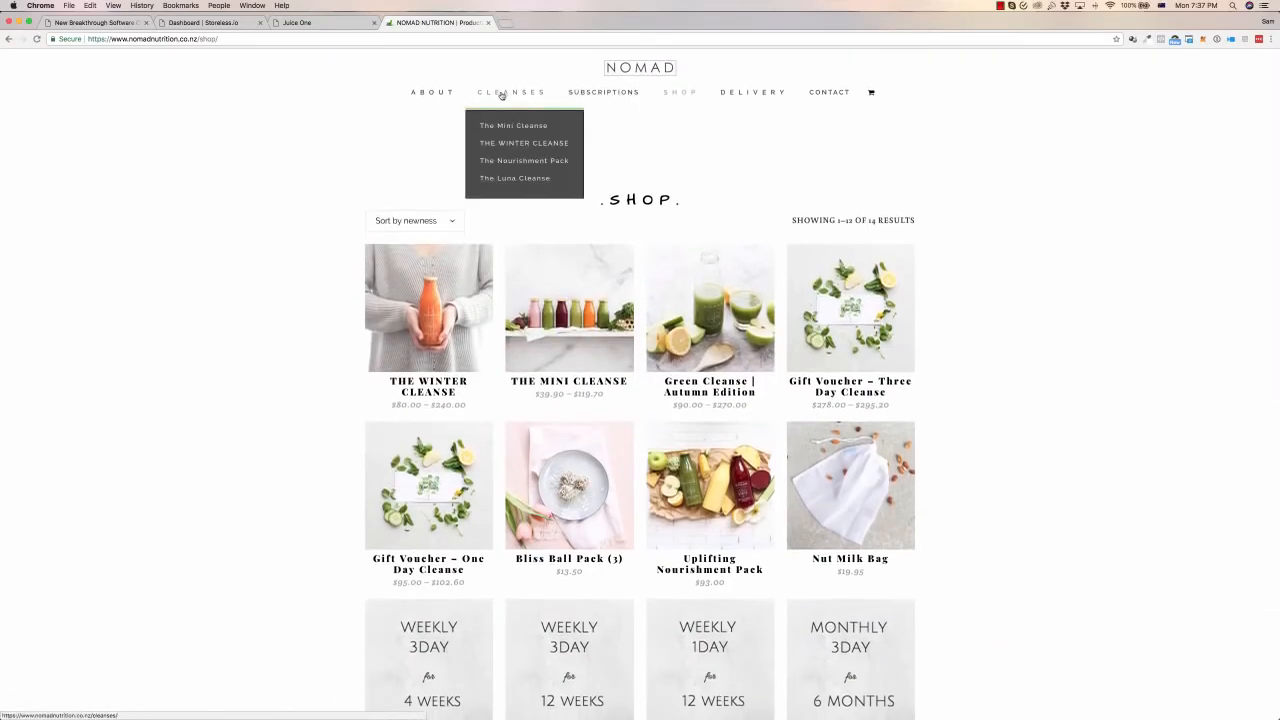
pyautogui.moveTo(528, 97)
pyautogui.moveTo(430, 93)
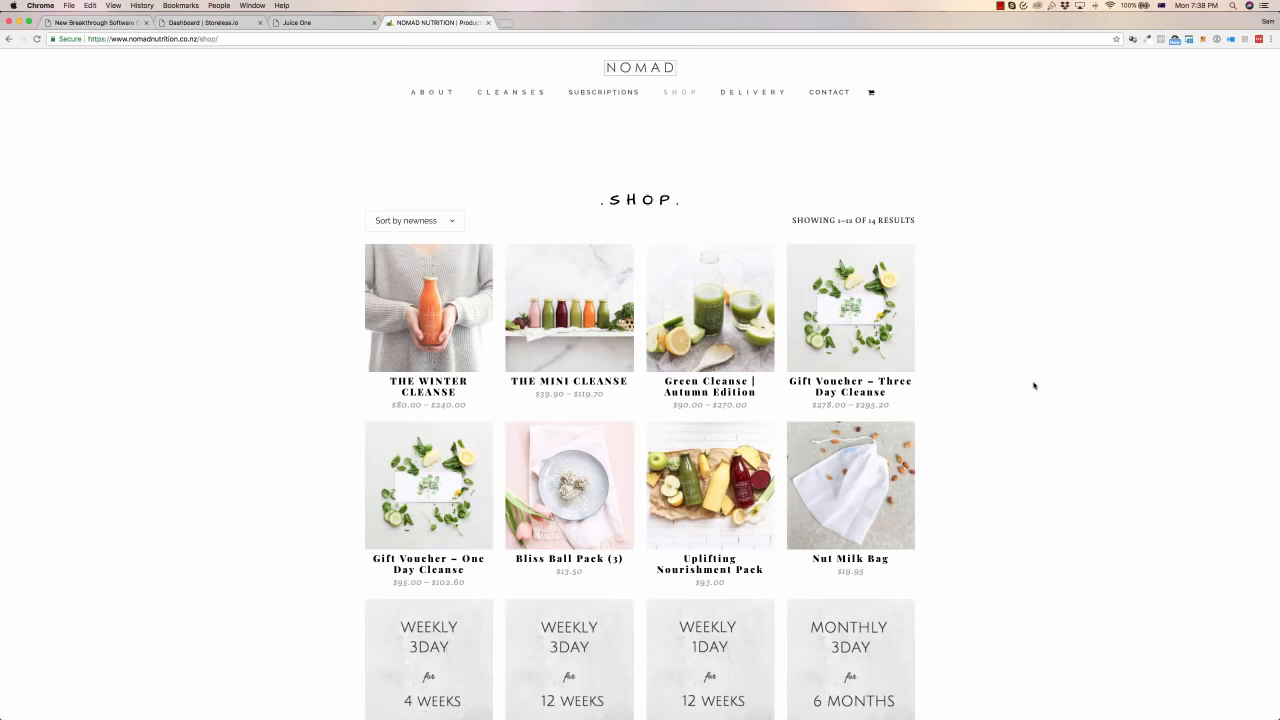
pyautogui.scroll(-3, 1034, 387)
pyautogui.scroll(2, 1034, 387)
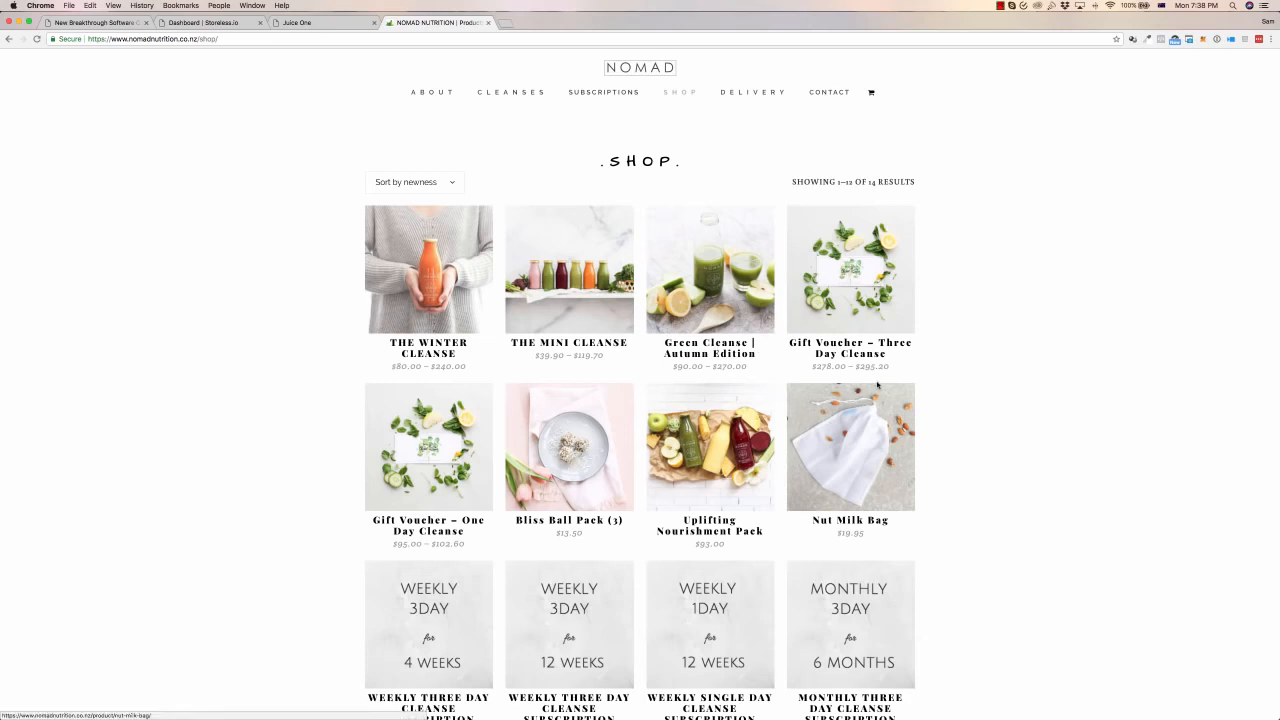
# - Compare the Juice One sales page's headline, low-stock line and 30 Day Supply offer with the Nomad shop page
pyautogui.click(320, 26)
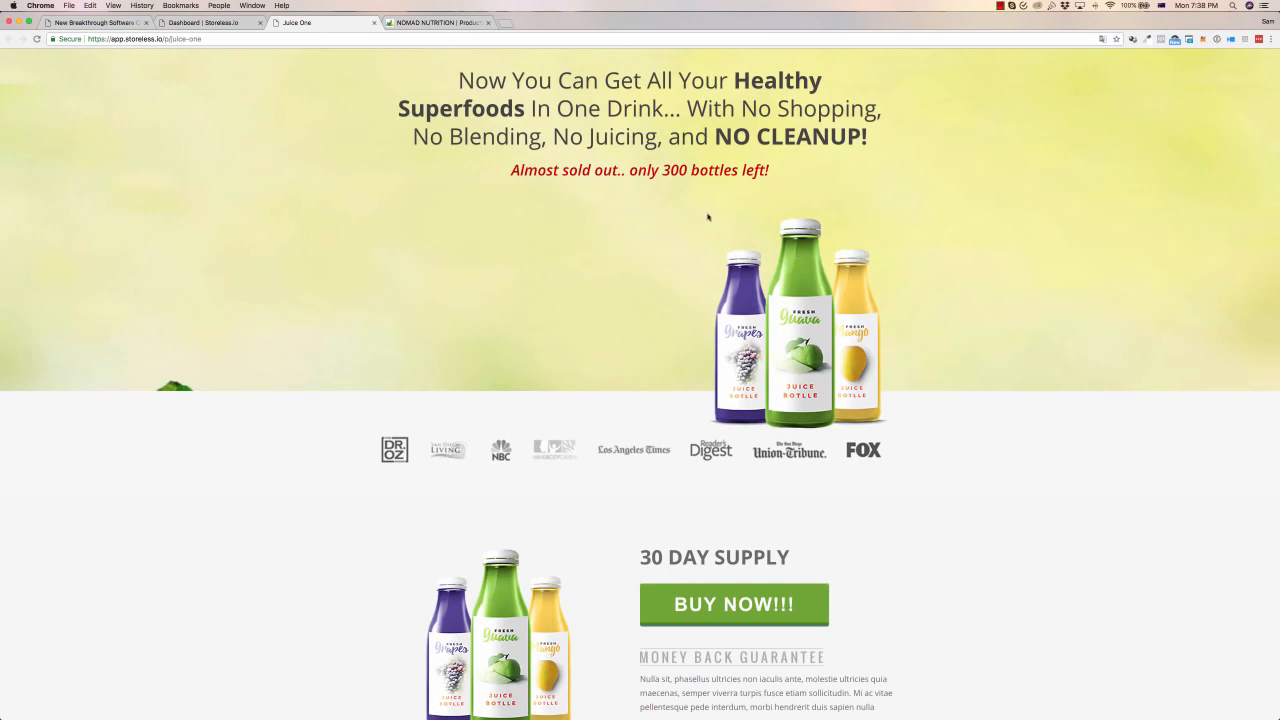
pyautogui.moveTo(638, 172); pyautogui.dragTo(755, 172)
pyautogui.click(790, 179)
pyautogui.scroll(-3, 617, 171)
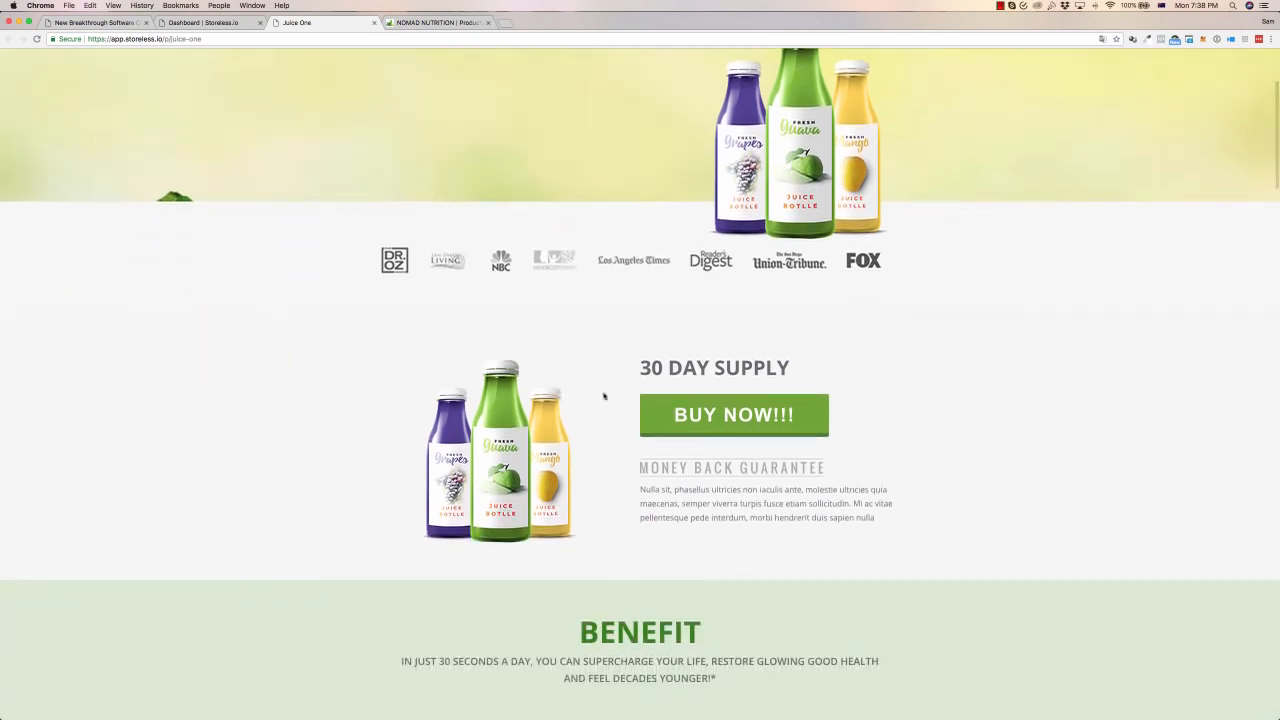
pyautogui.scroll(-1, 766, 449)
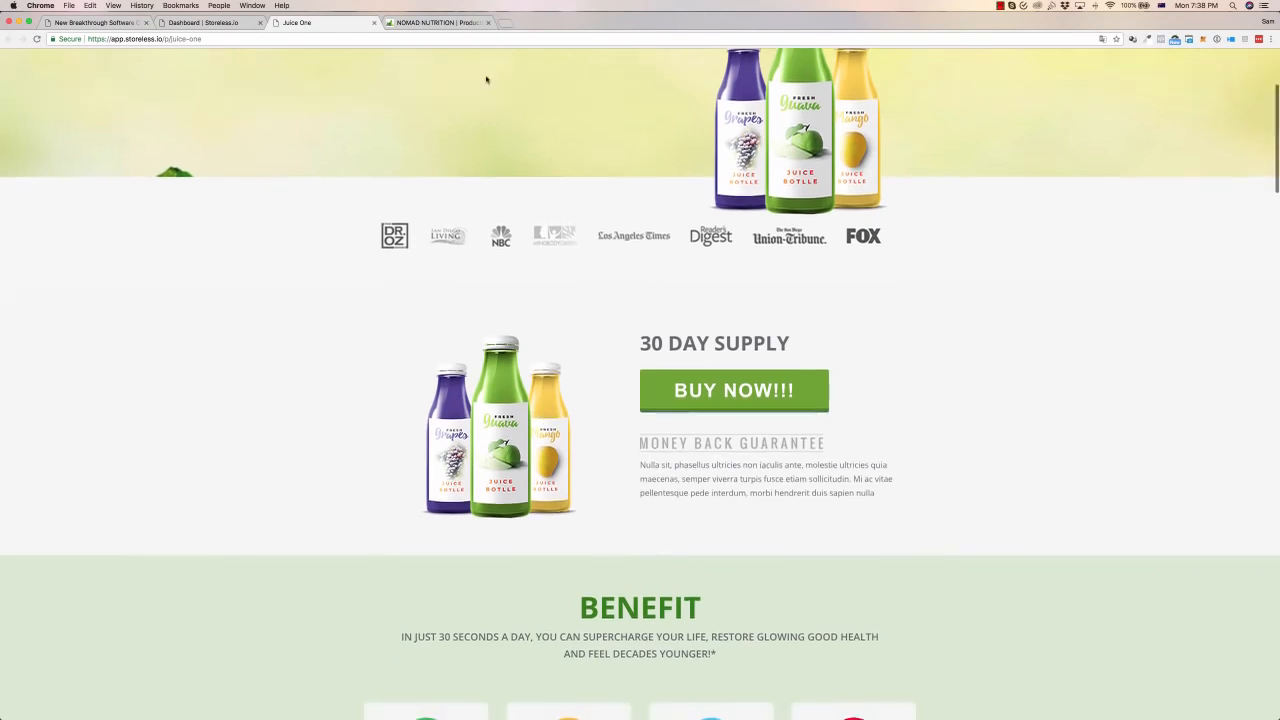
pyautogui.click(442, 22)
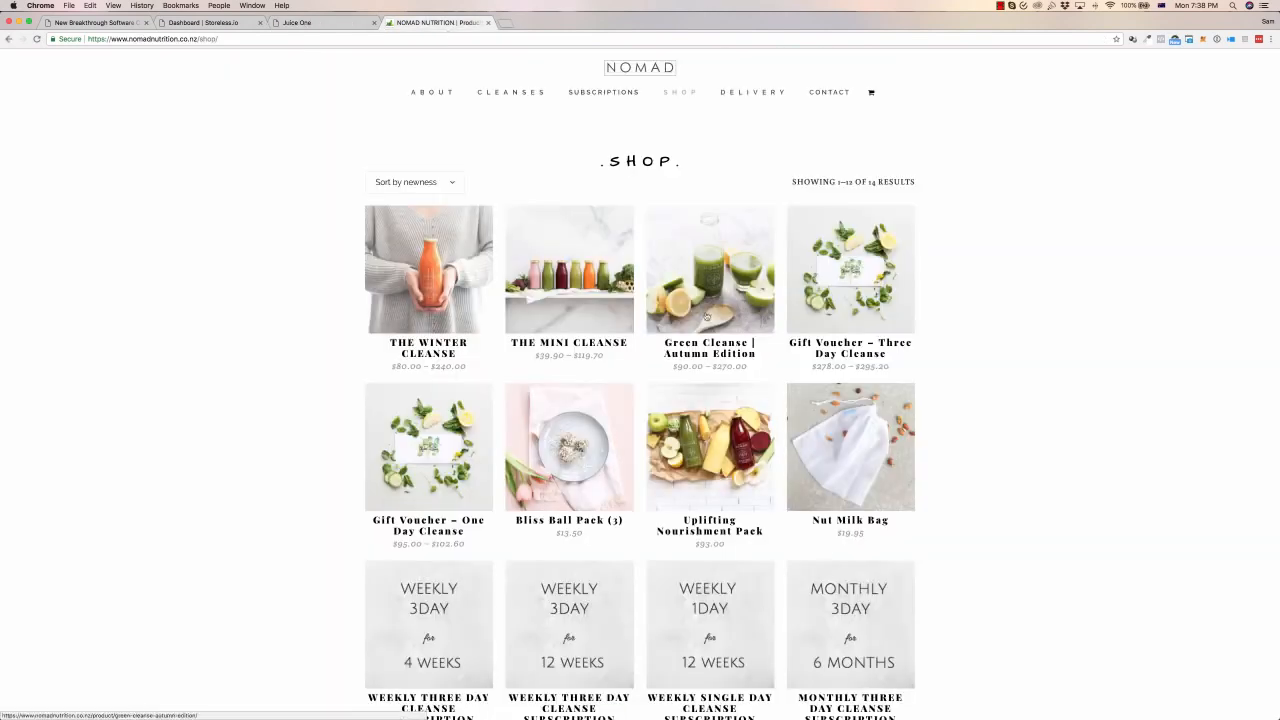
pyautogui.click(296, 22)
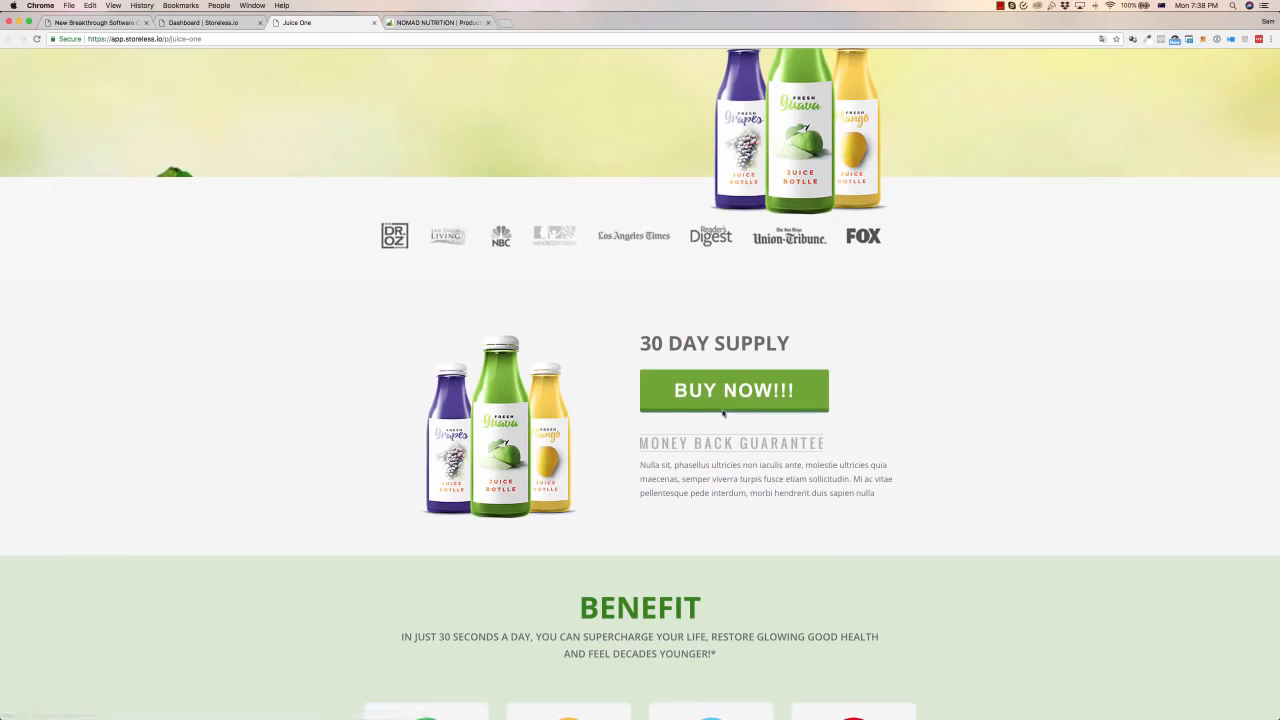
# - Read through the Juice One page's benefits, ingredients, bottle packages and About the Movement sections down to the closing offer
pyautogui.scroll(-5, 892, 416)
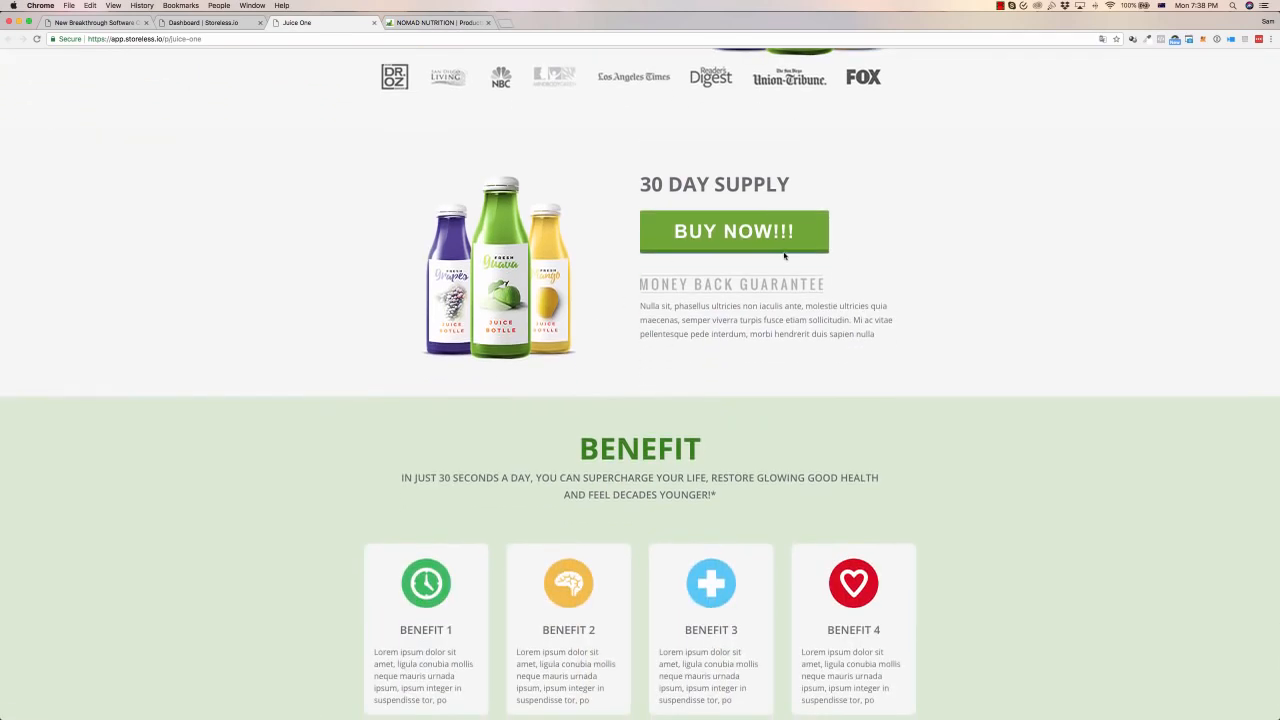
pyautogui.scroll(-15, 785, 270)
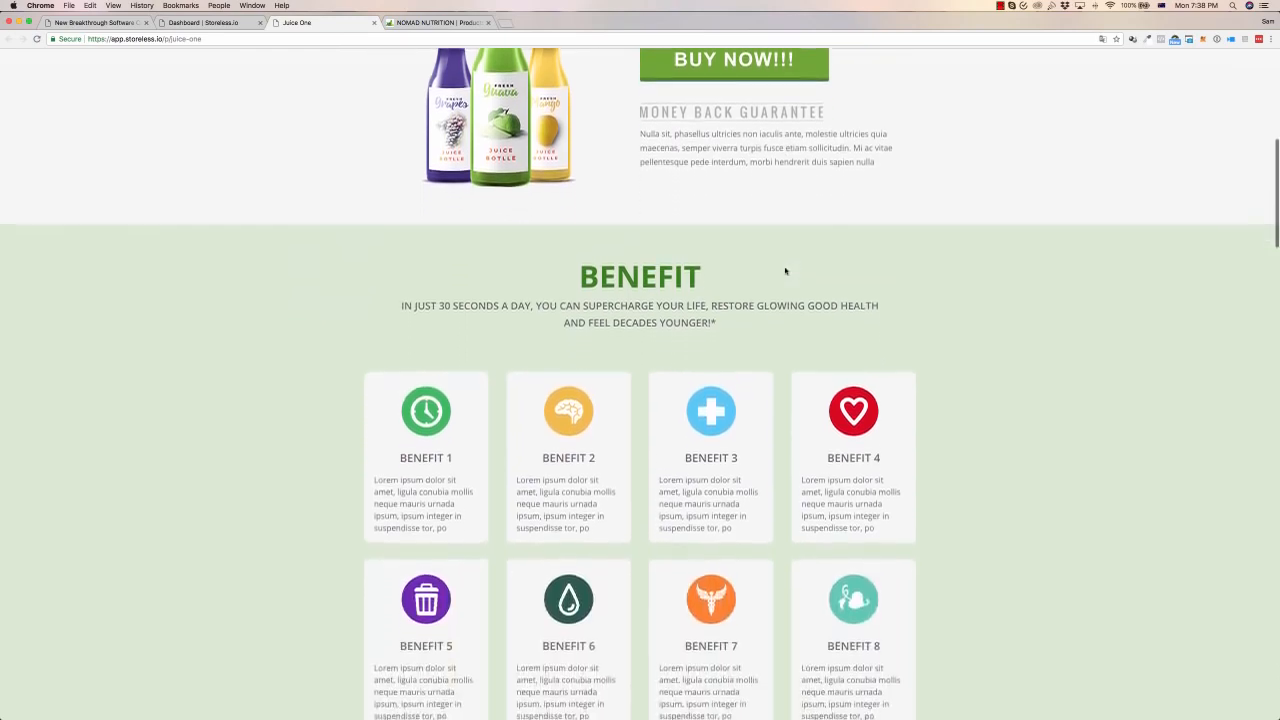
pyautogui.scroll(-18, 764, 378)
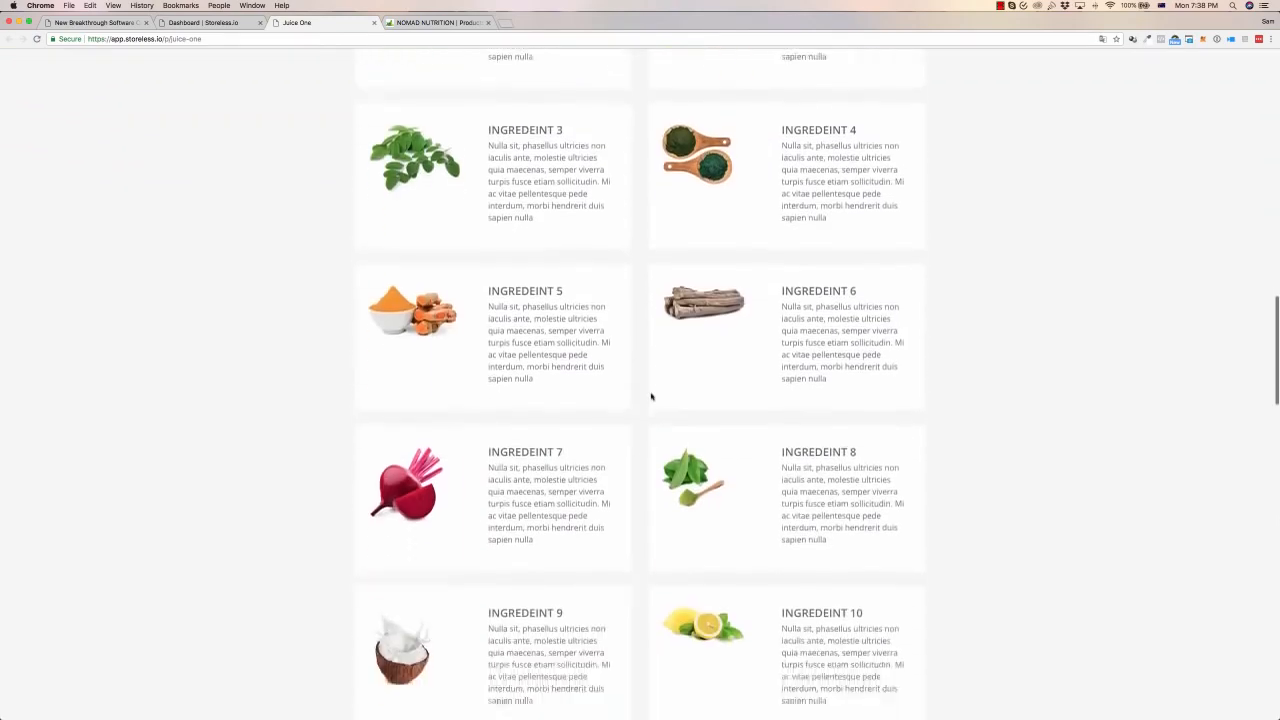
pyautogui.scroll(-14, 651, 397)
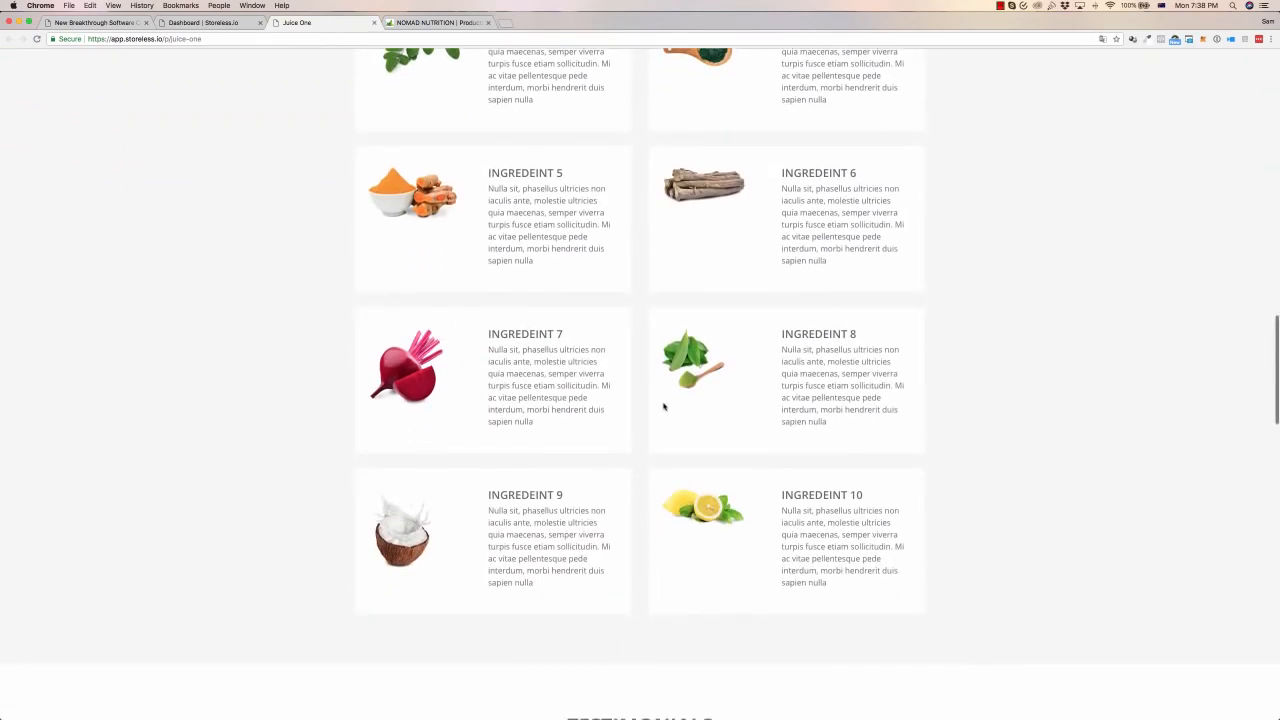
pyautogui.scroll(-15, 663, 403)
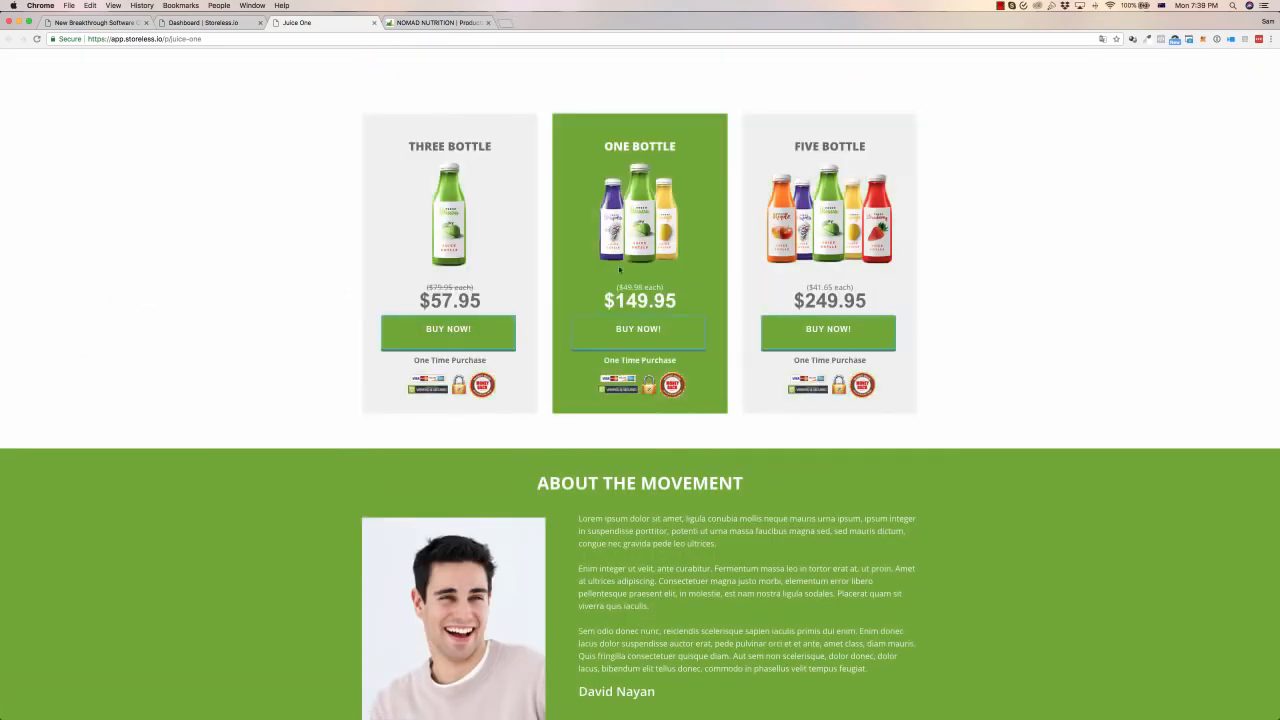
pyautogui.scroll(-12, 940, 427)
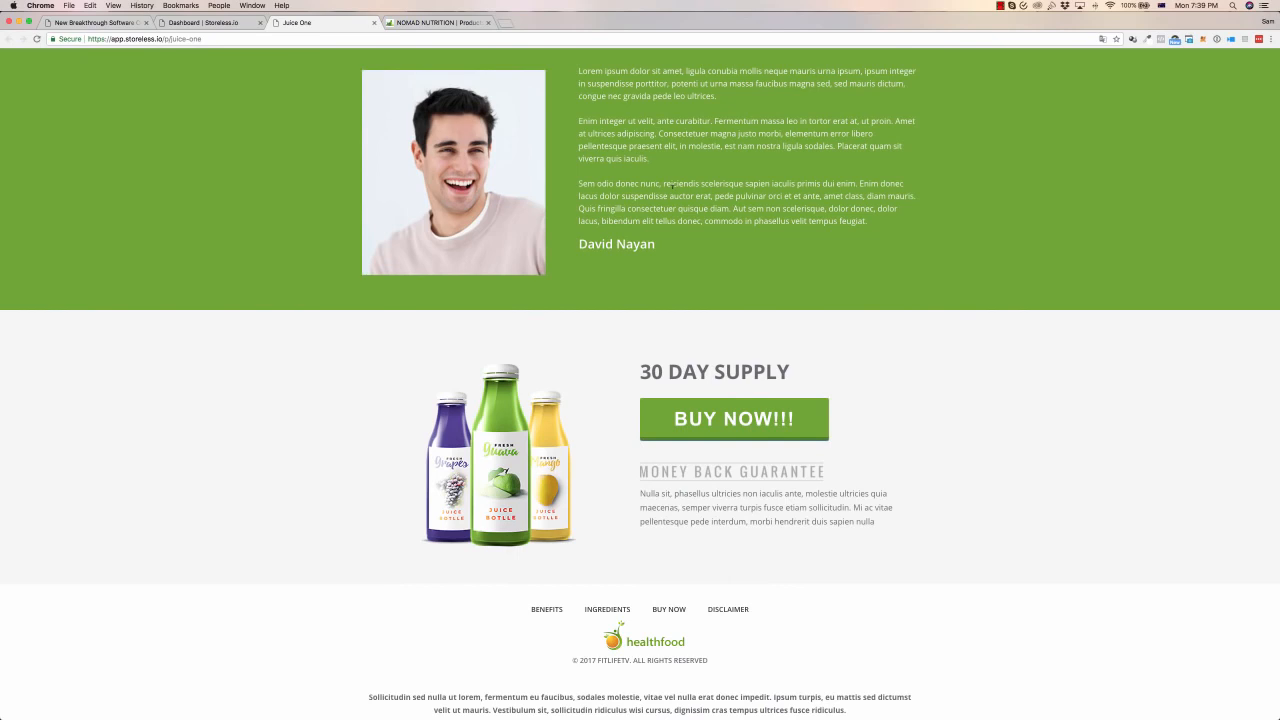
# - Compare the Nomad product grid with the Juice One page again, from its headline down to the bottle packages
pyautogui.click(435, 22)
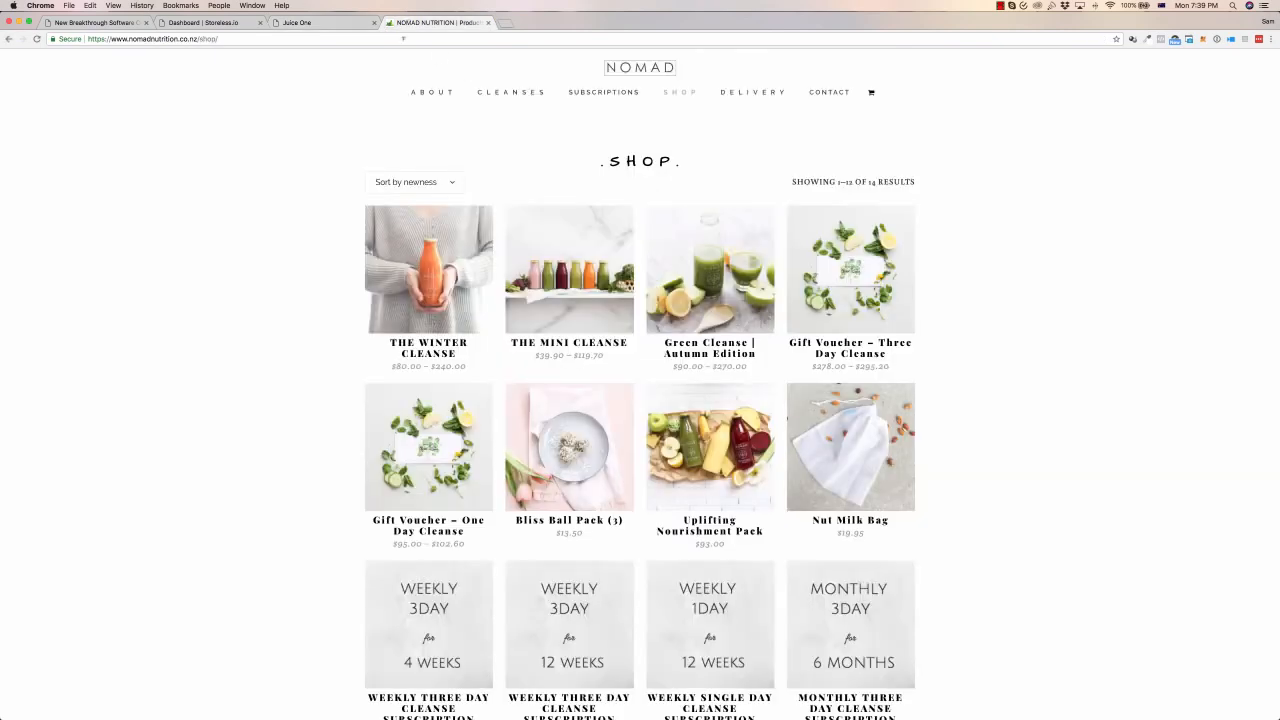
pyautogui.click(310, 22)
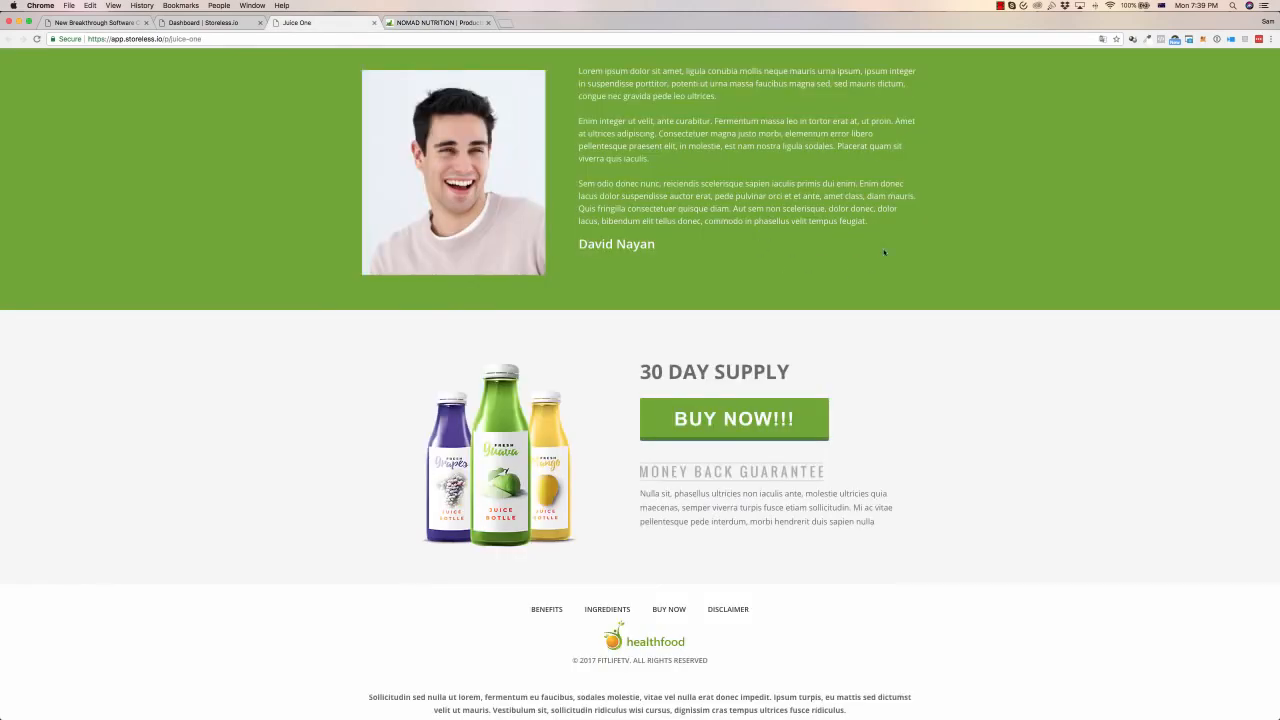
pyautogui.scroll(20, 884, 252)
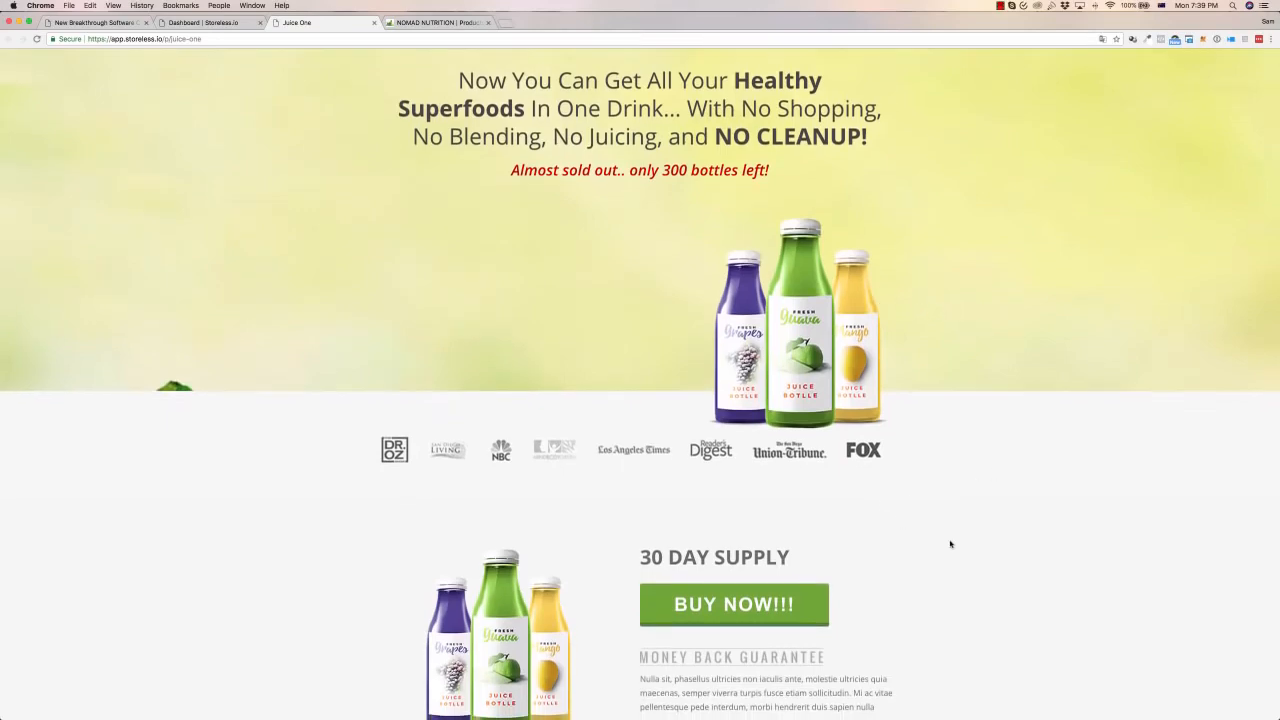
pyautogui.scroll(-10, 951, 543)
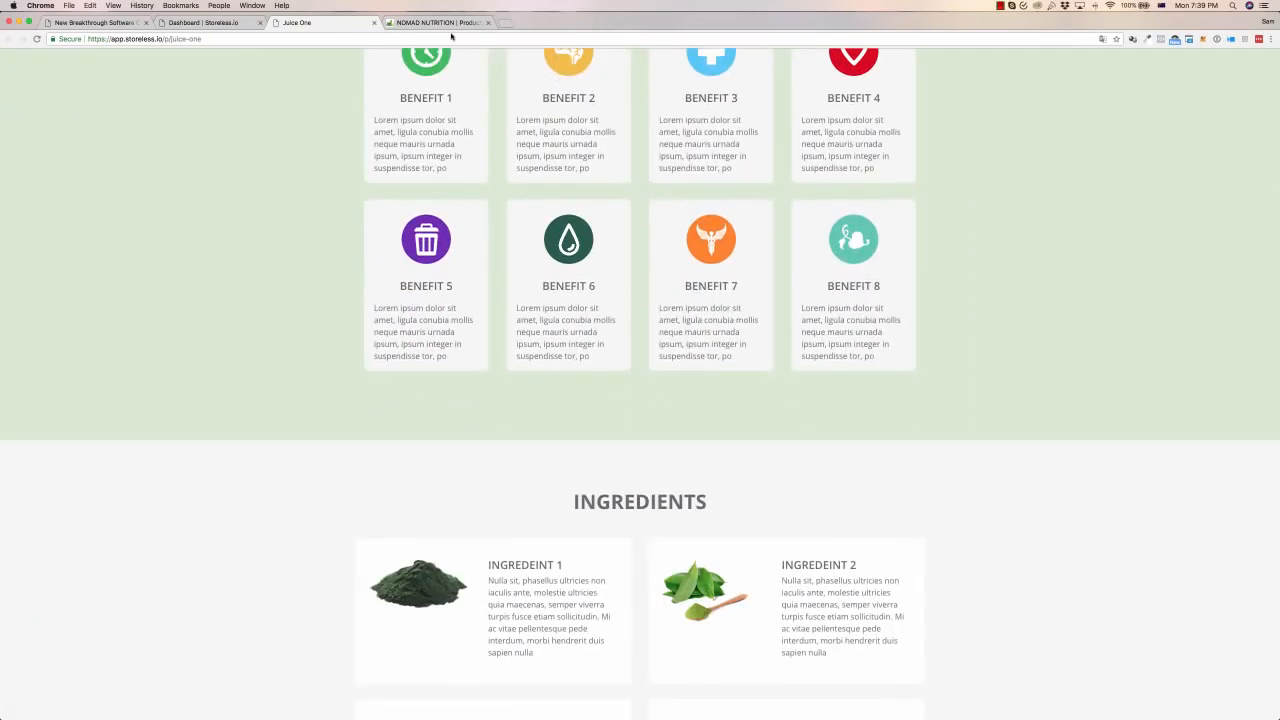
pyautogui.click(450, 22)
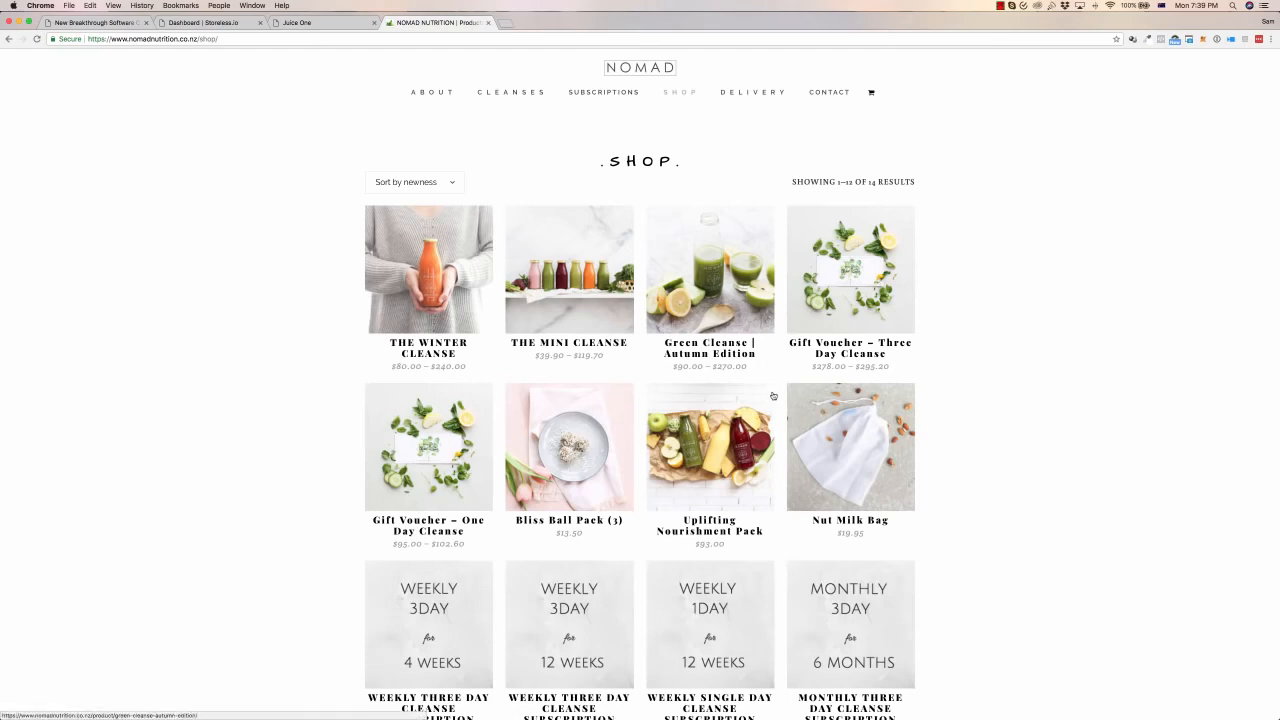
pyautogui.click(288, 22)
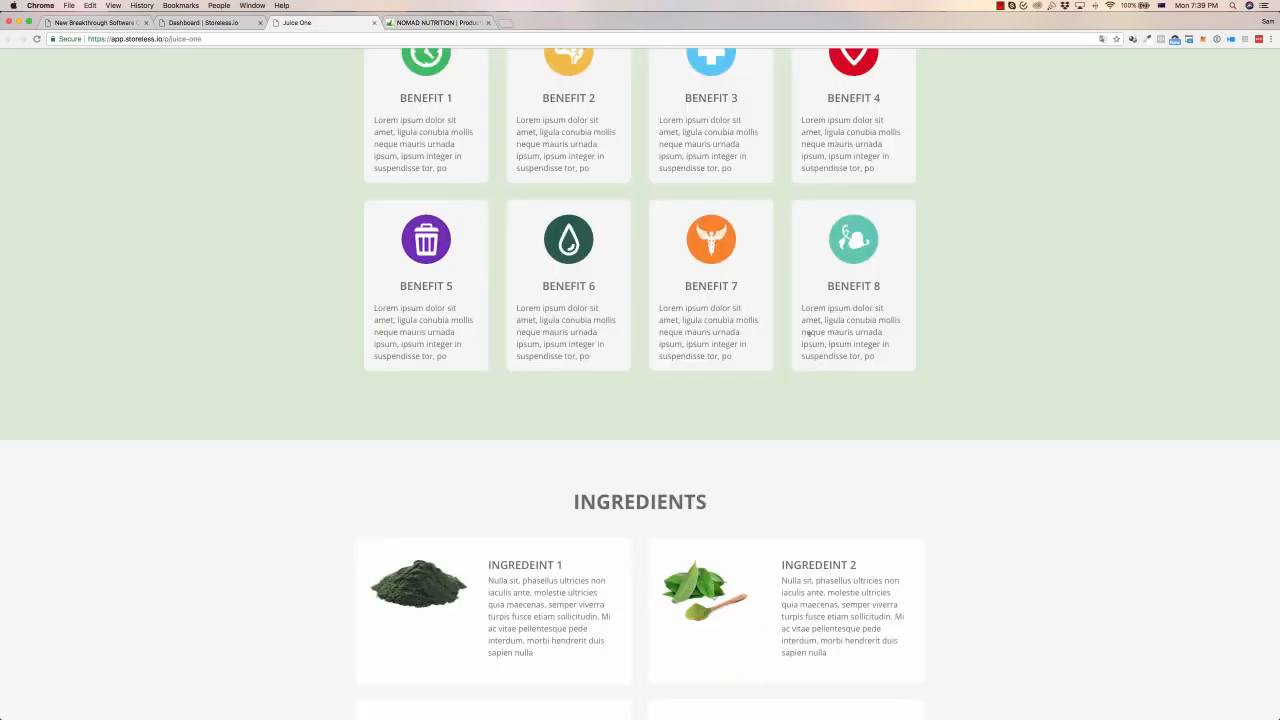
pyautogui.scroll(-15, 1058, 460)
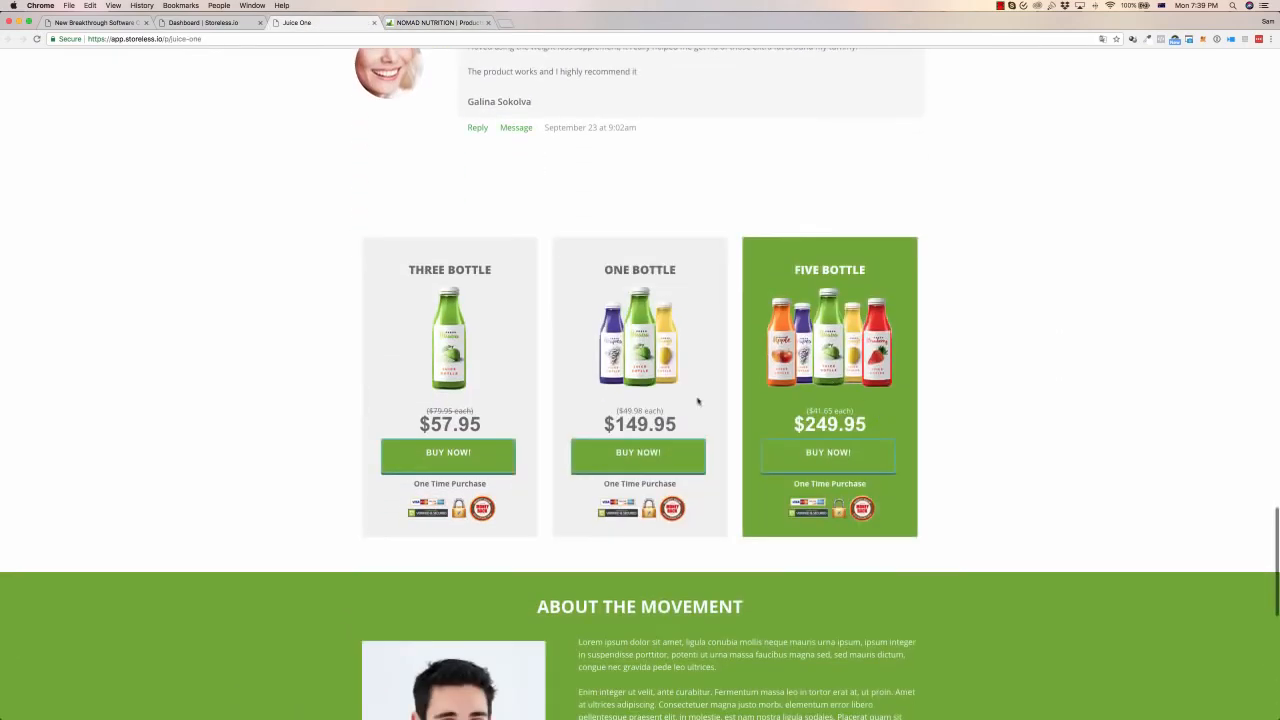
# - View the Storeless dashboard and the Nomad shop, and review the Juice One page from its testimonials back to the headline
pyautogui.click(228, 22)
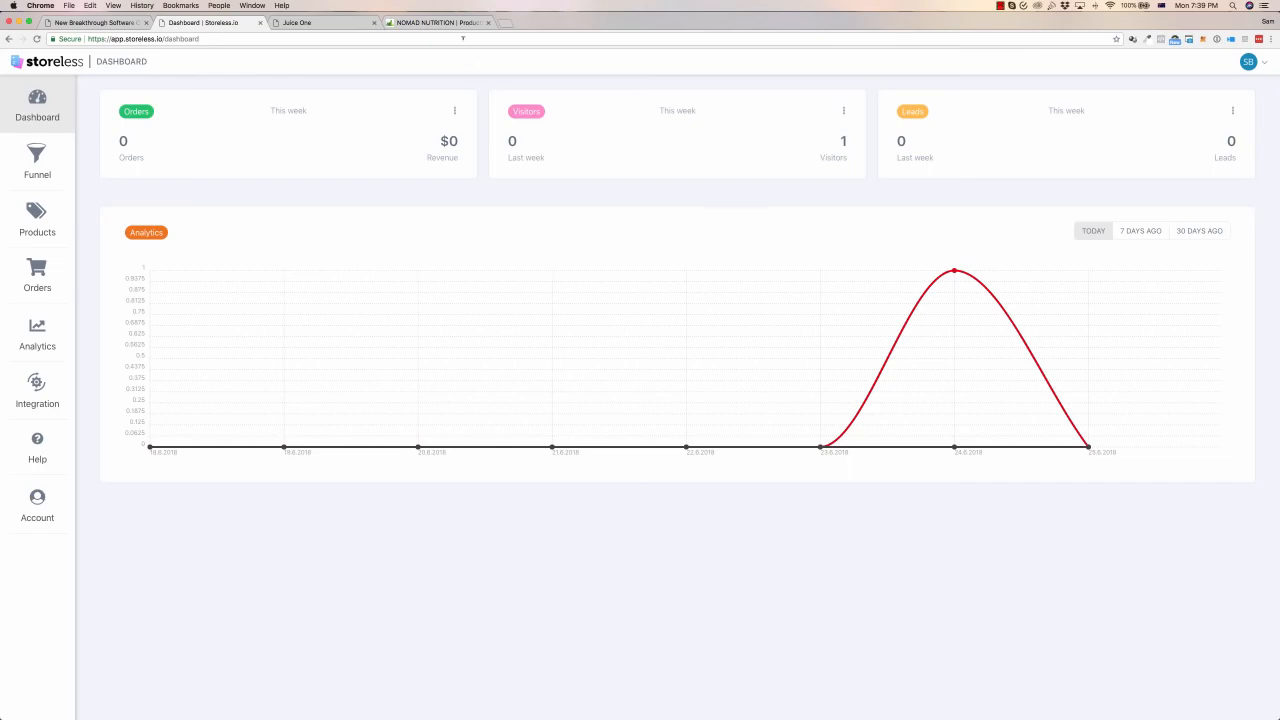
pyautogui.click(447, 22)
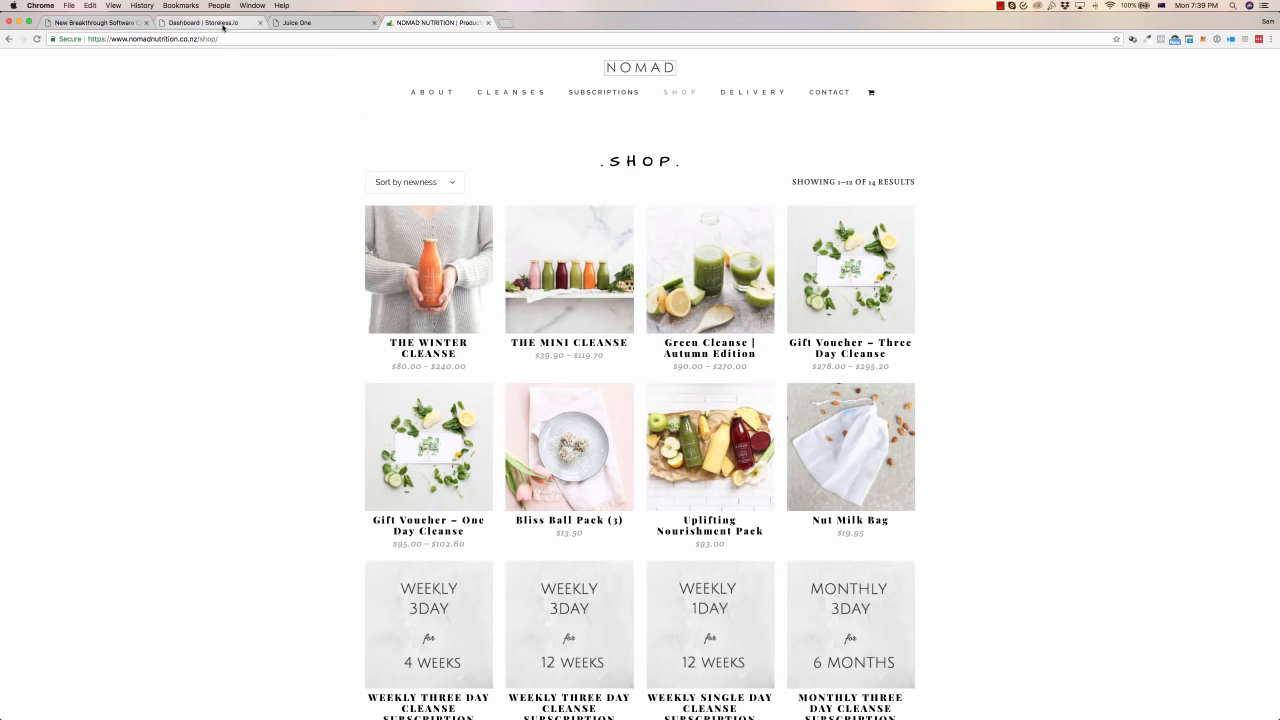
pyautogui.click(218, 22)
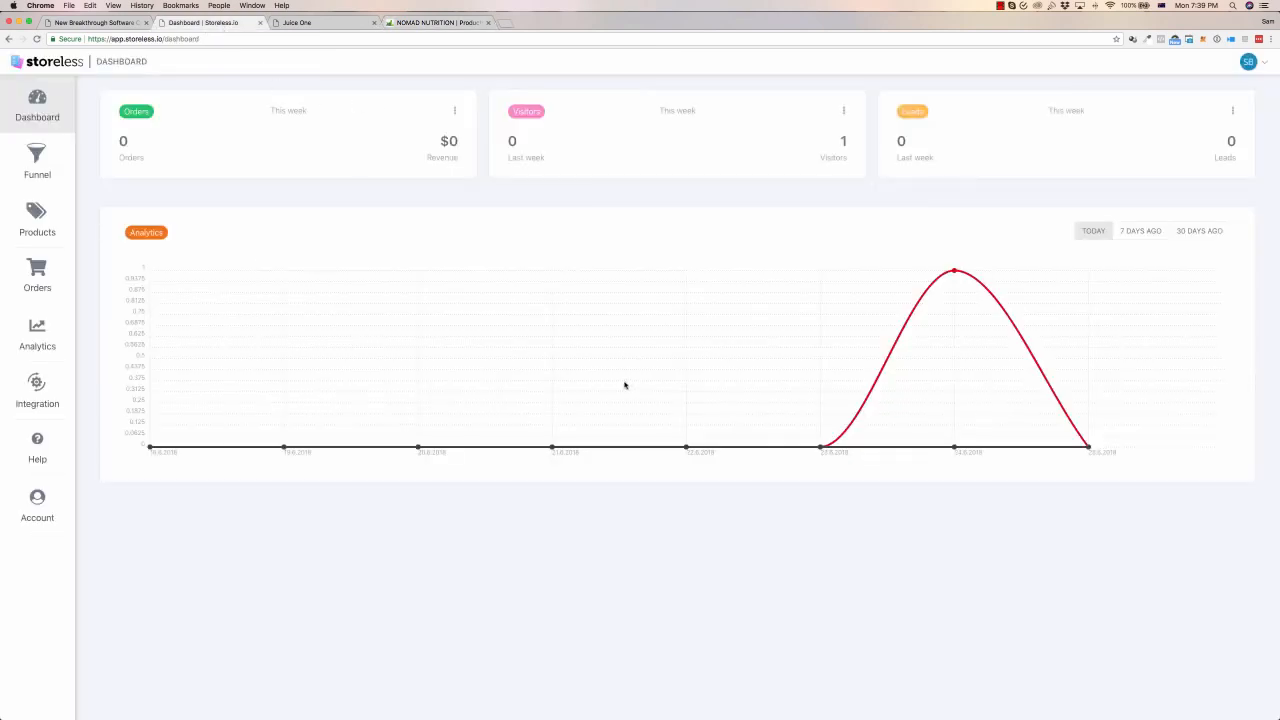
pyautogui.click(292, 23)
pyautogui.scroll(6, 1027, 334)
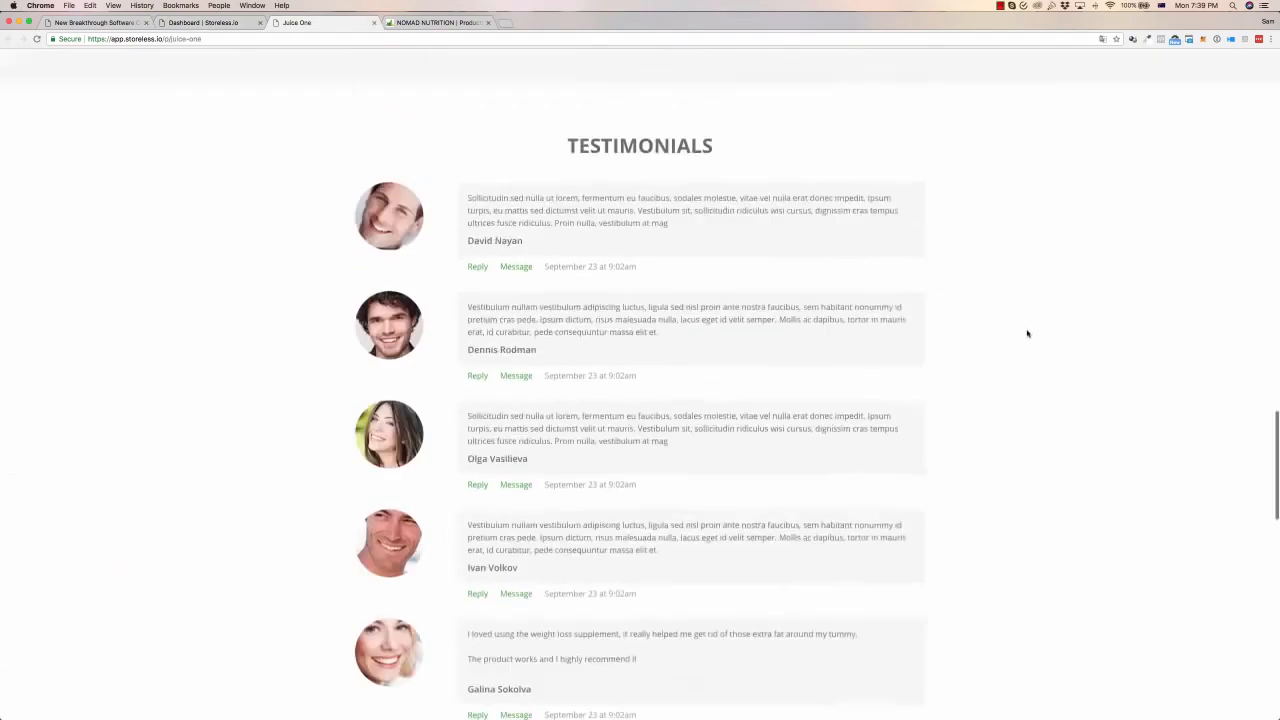
pyautogui.scroll(10, 1027, 334)
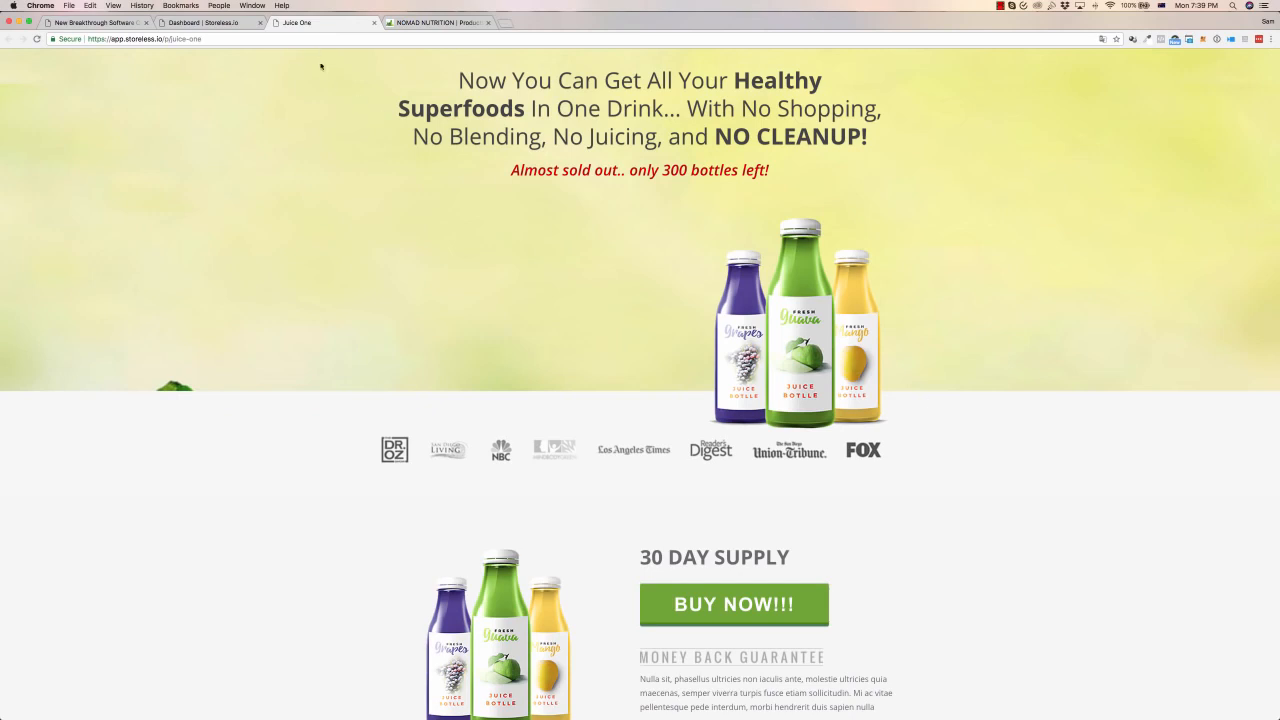
# - Review the Nomad shop's products down to the cleanse subscriptions and look at the Shop submenu entries
pyautogui.click(421, 24)
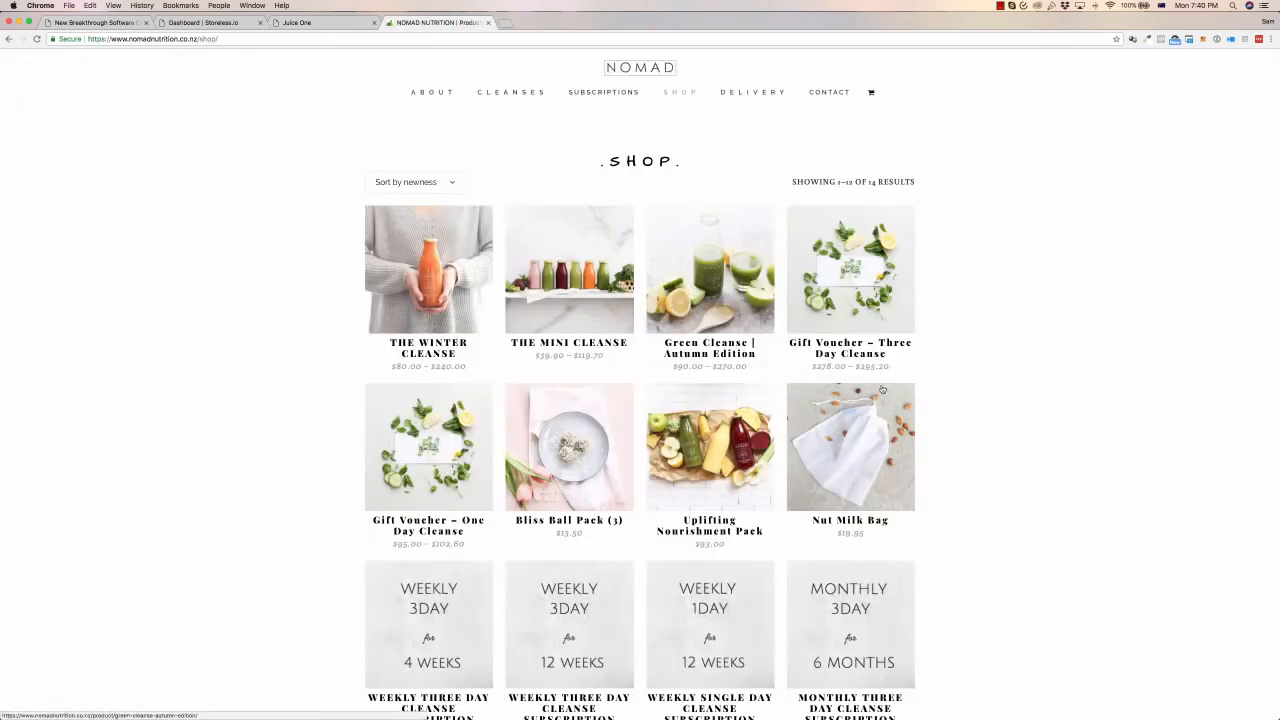
pyautogui.scroll(-2, 882, 395)
pyautogui.scroll(-1, 882, 397)
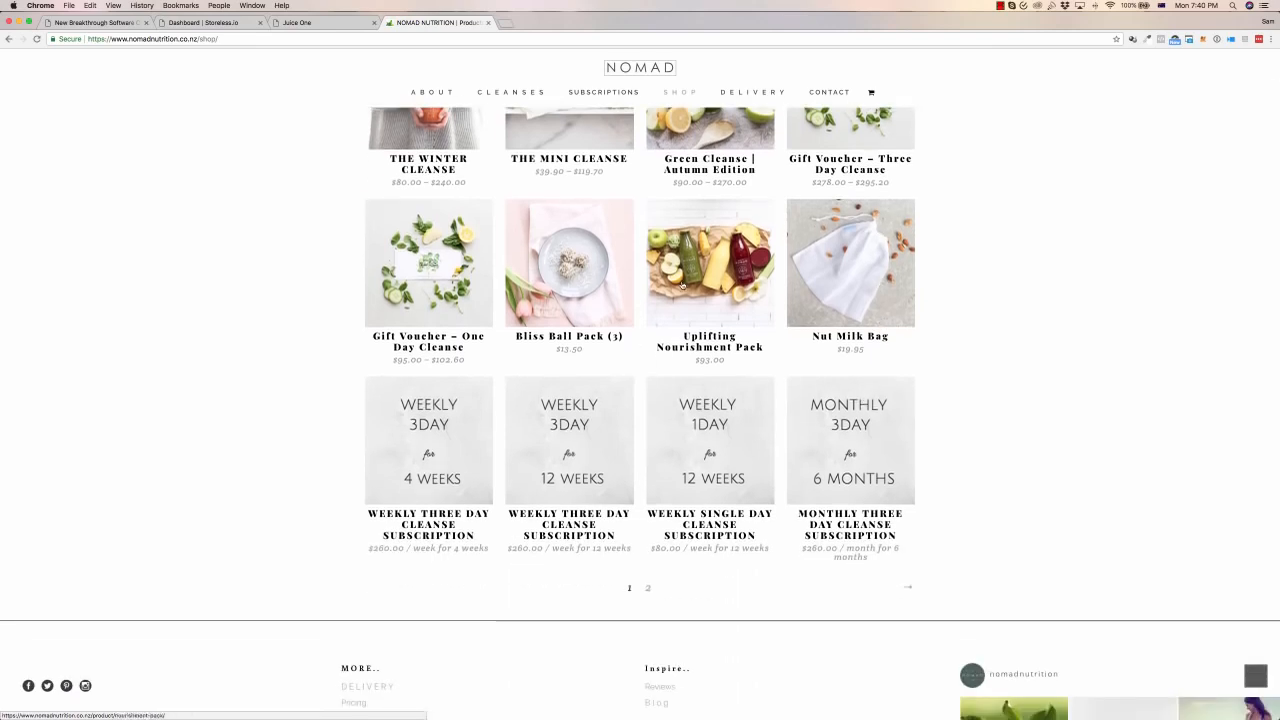
pyautogui.scroll(1, 866, 276)
pyautogui.scroll(2, 866, 276)
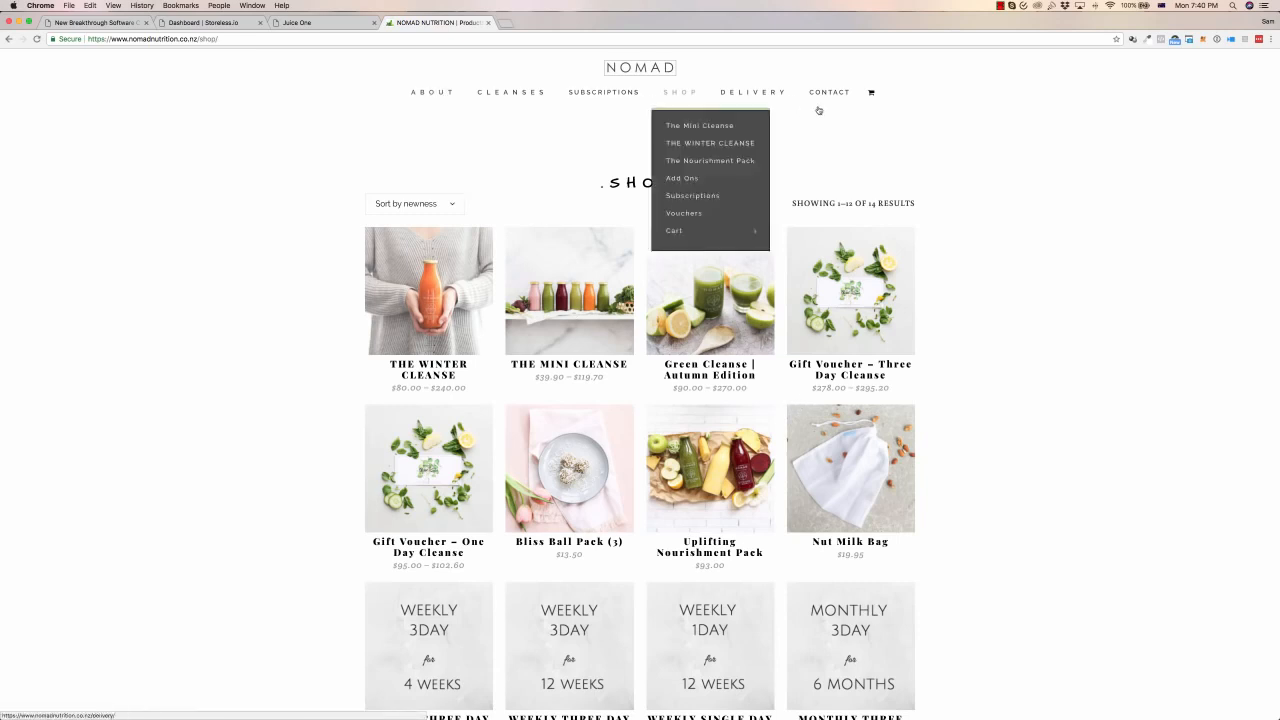
# - Revisit the Juice One sales page and the Storeless dashboard
pyautogui.click(338, 22)
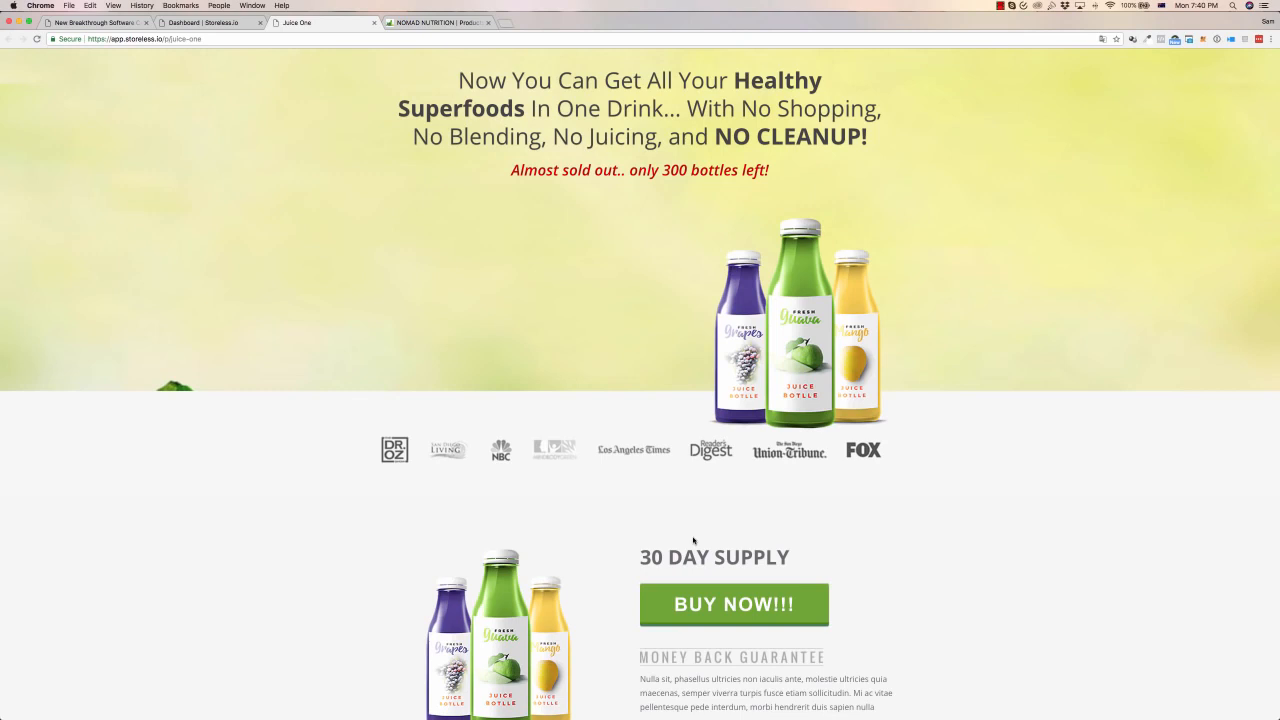
pyautogui.click(227, 29)
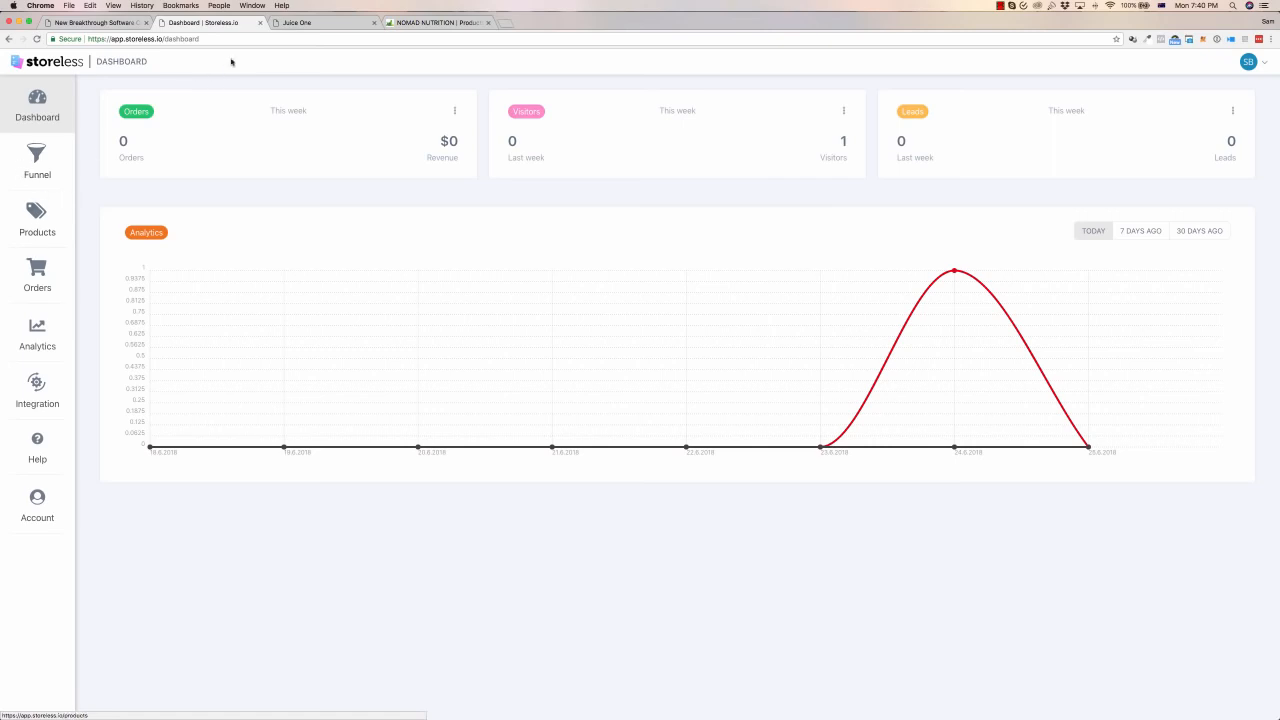
pyautogui.click(305, 22)
# - Switch to Storeless and create a new funnel named Demo Funnel
pyautogui.click(205, 22)
pyautogui.click(36, 157)
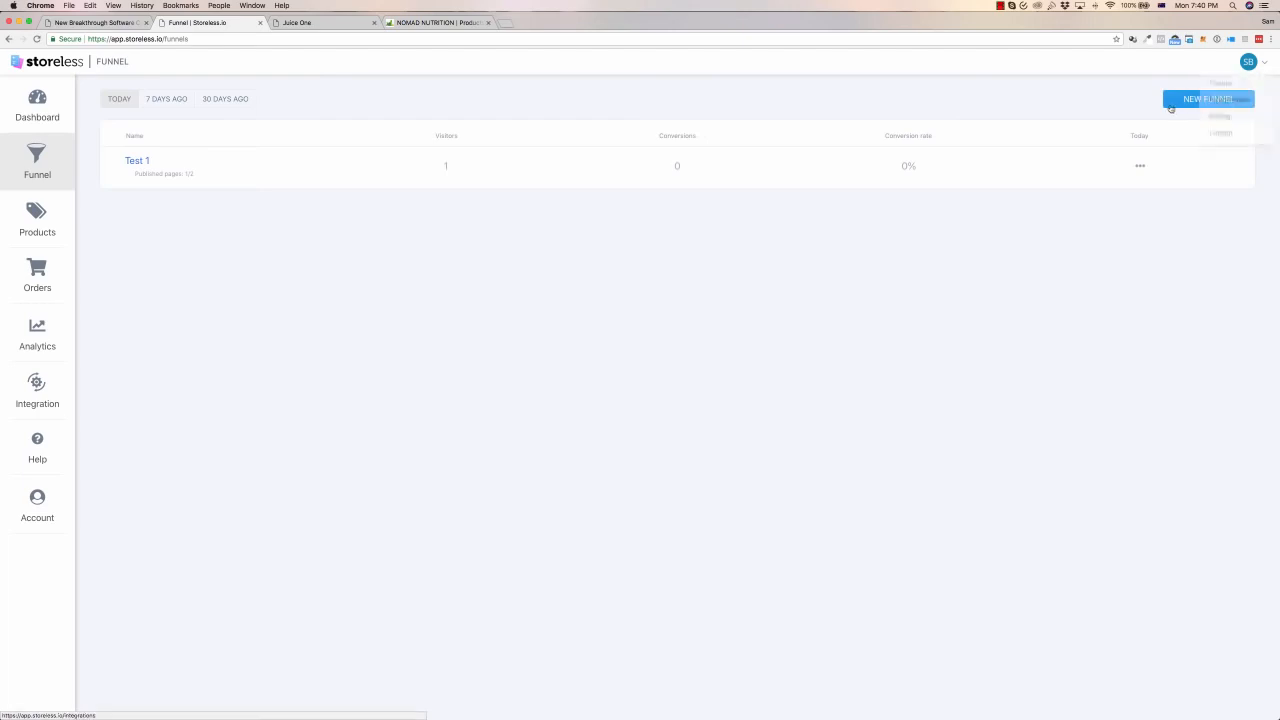
pyautogui.click(1200, 99)
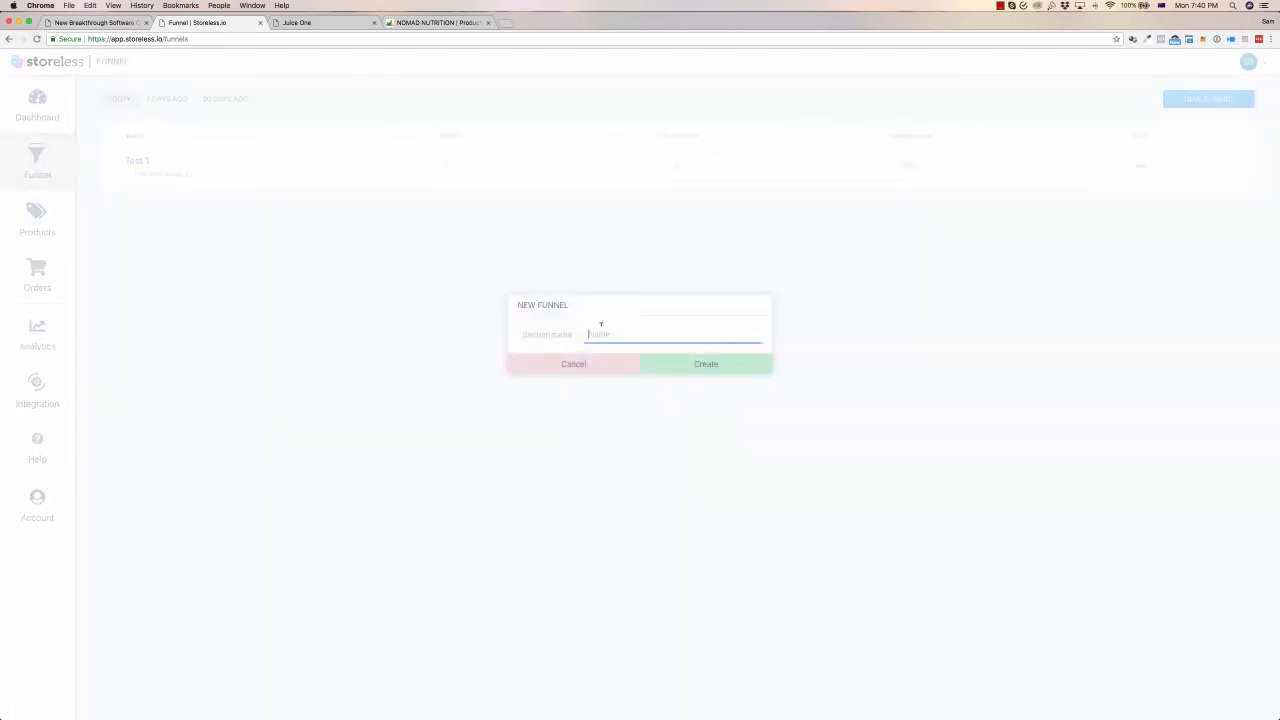
pyautogui.write('Demo Funnel')
pyautogui.click(706, 365)
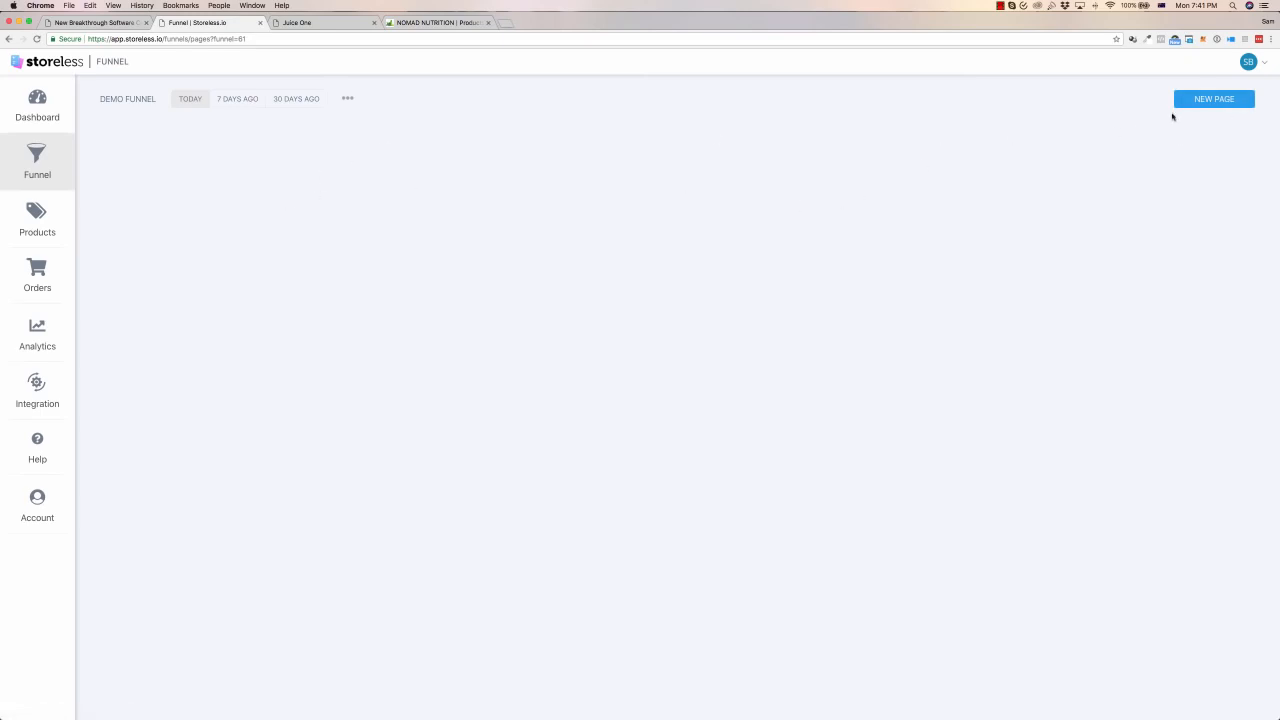
# - Add a new page to Demo Funnel from the Supplement closer template, named Juice Page 1
pyautogui.click(1210, 99)
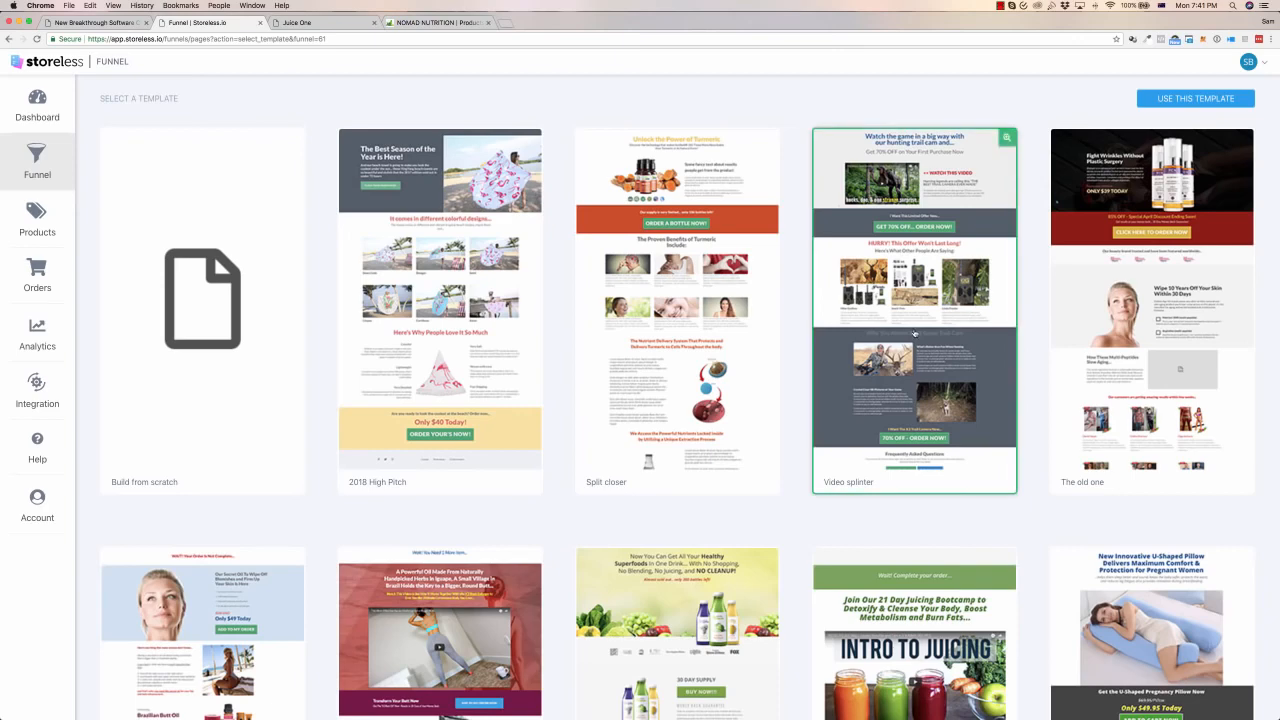
pyautogui.scroll(-5, 913, 333)
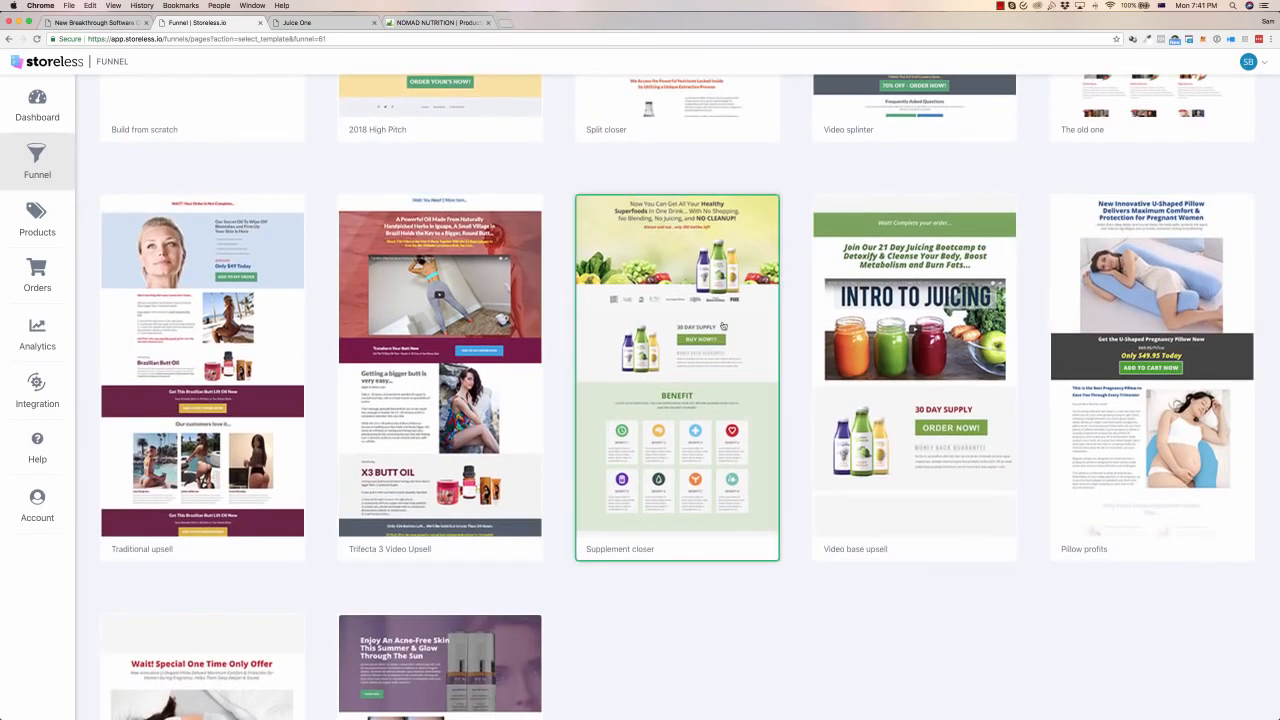
pyautogui.moveTo(716, 327)
pyautogui.scroll(5, 716, 327)
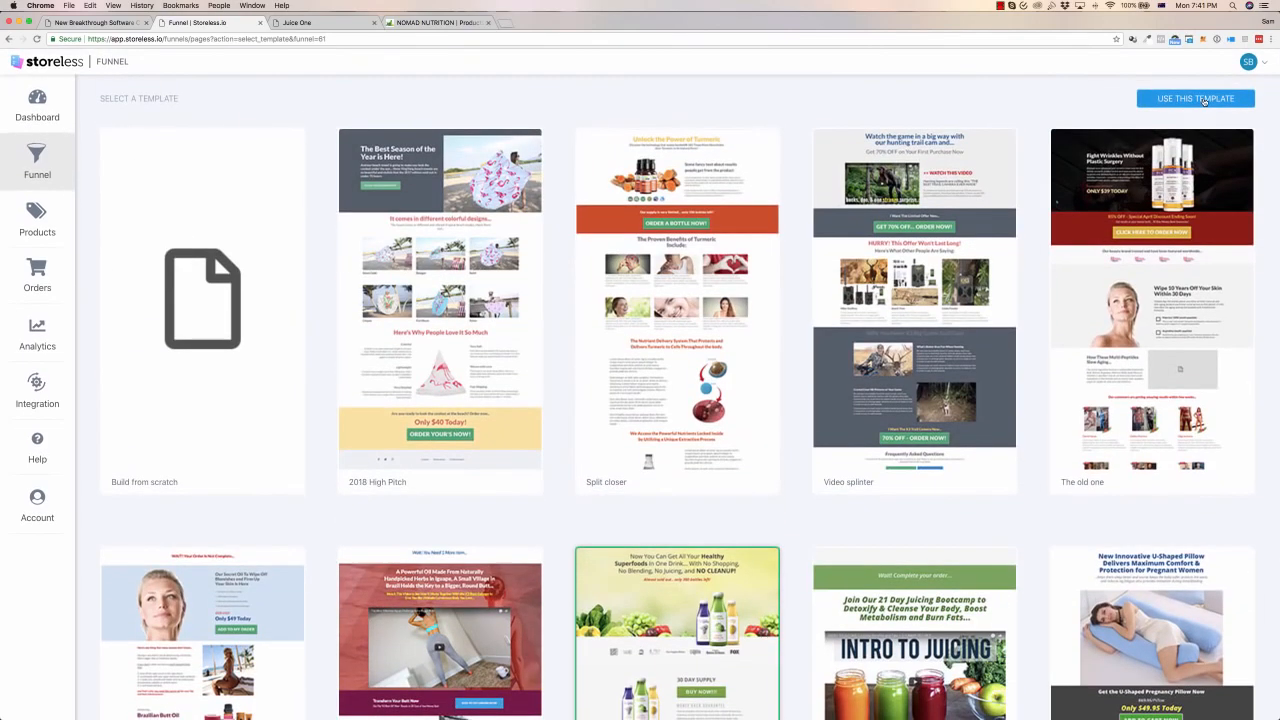
pyautogui.click(1198, 101)
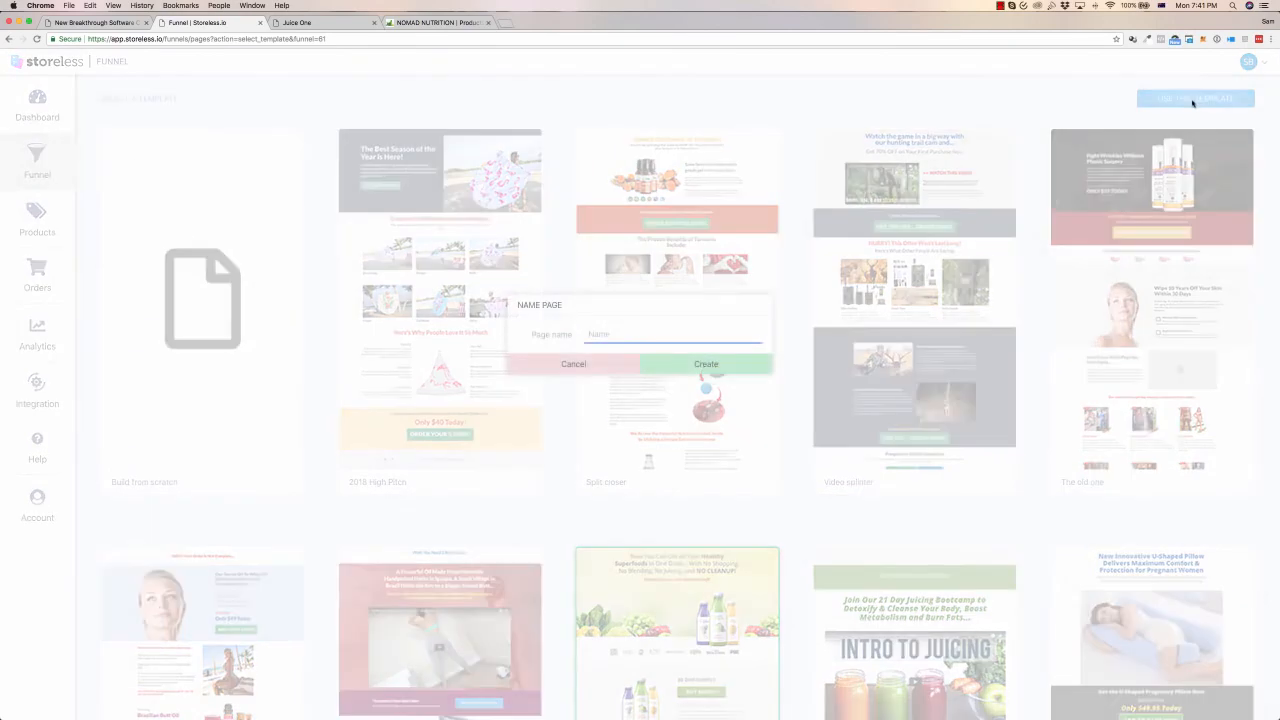
pyautogui.write('Juice Page 1')
pyautogui.click(698, 366)
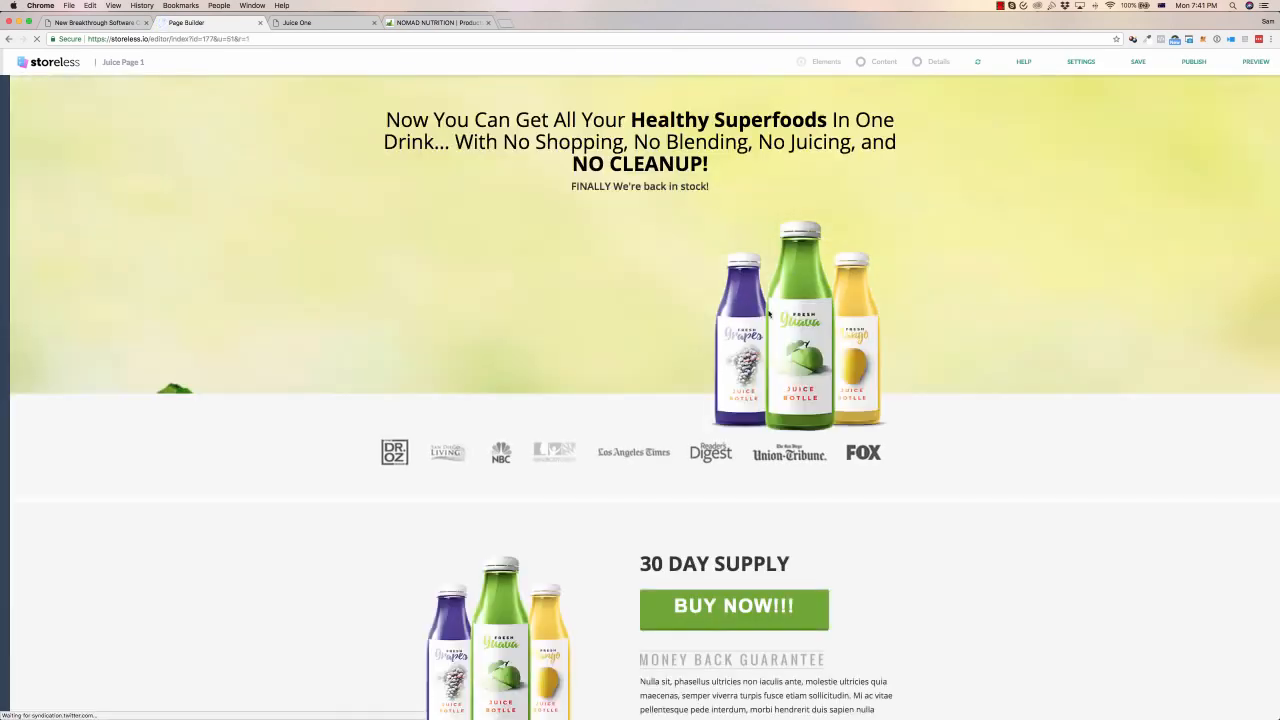
# - Look through the template page and insert the light centred video block with heading between the media logos and the 30 Day Supply section
pyautogui.scroll(-5, 768, 313)
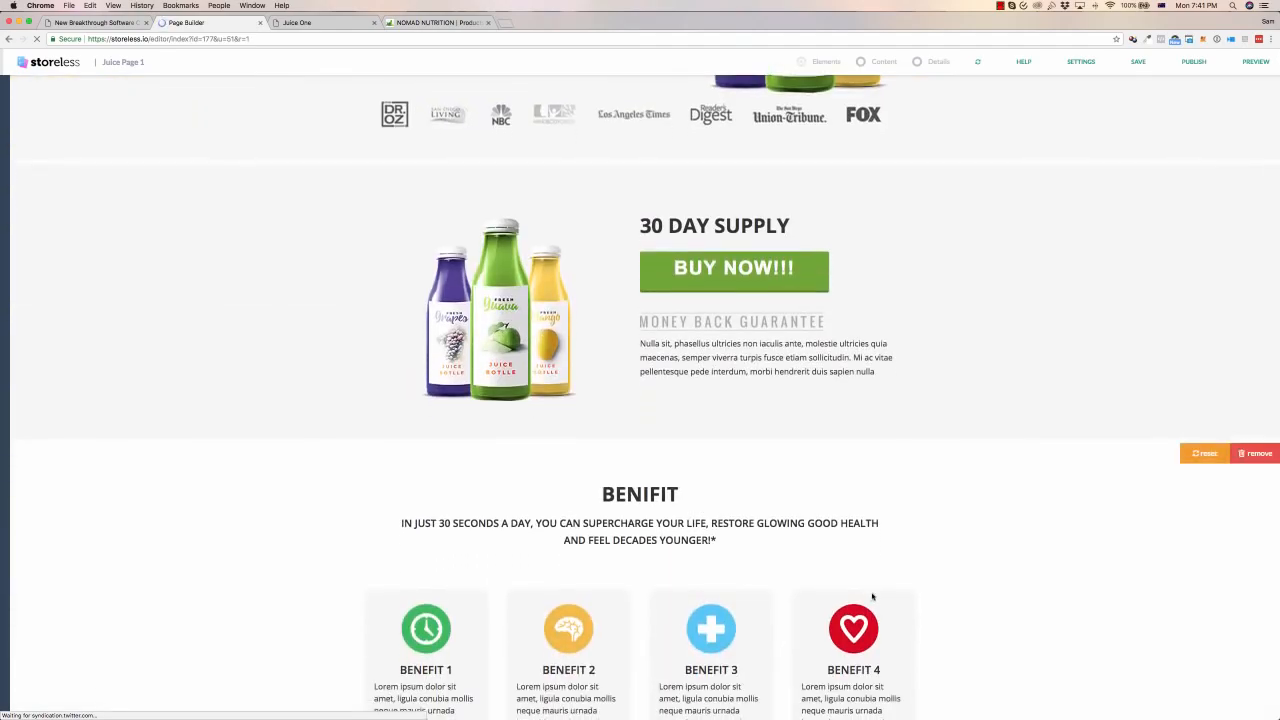
pyautogui.scroll(-20, 872, 597)
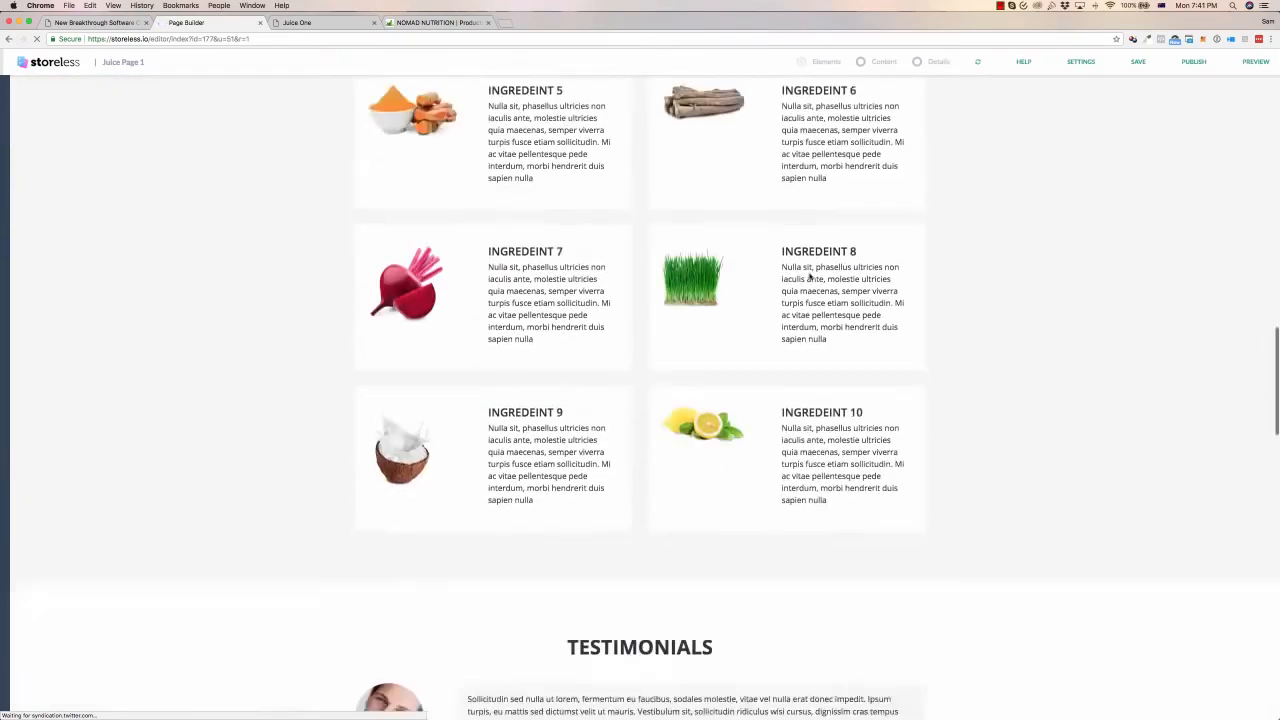
pyautogui.scroll(-3, 810, 278)
pyautogui.scroll(20, 669, 400)
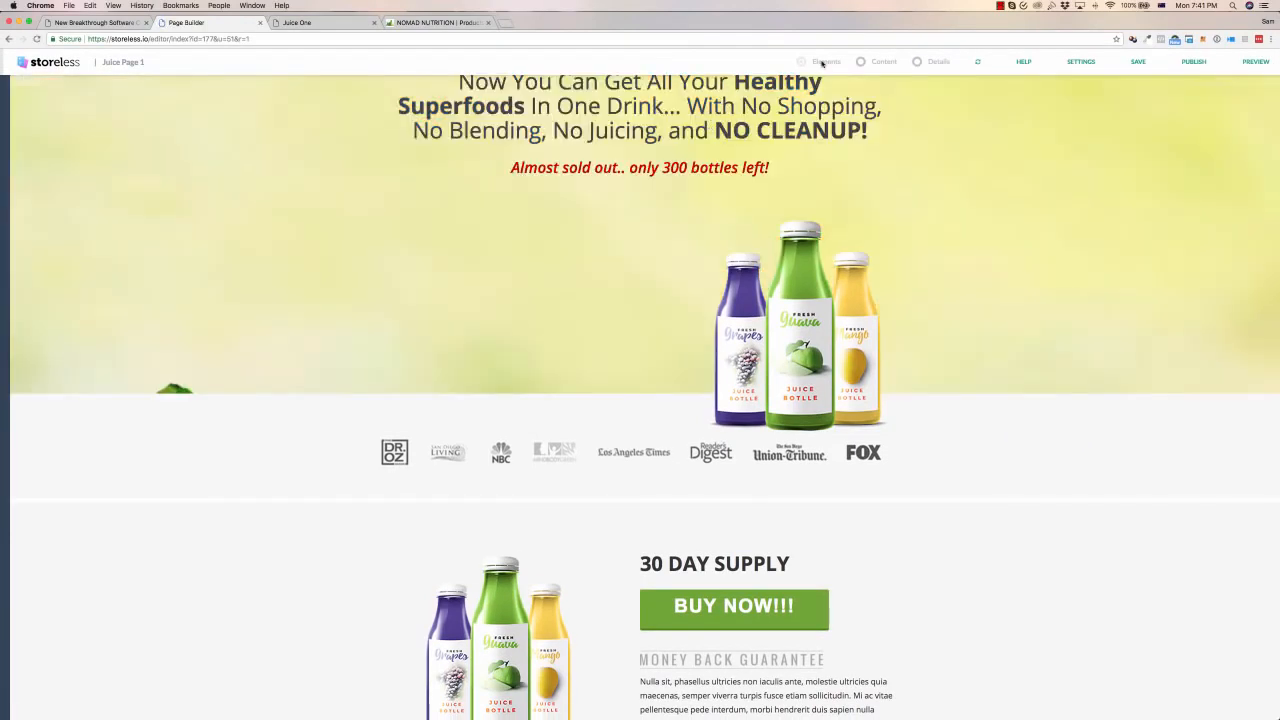
pyautogui.moveTo(5, 110)
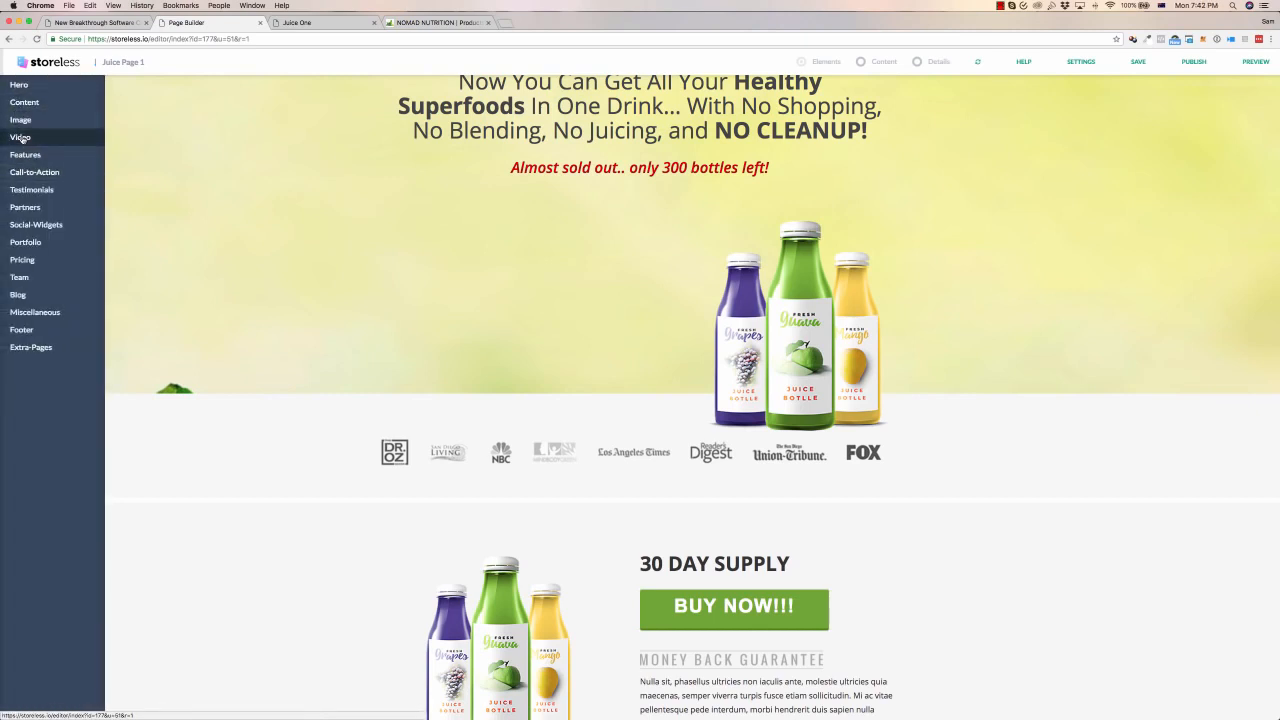
pyautogui.moveTo(33, 138); pyautogui.dragTo(272, 307)
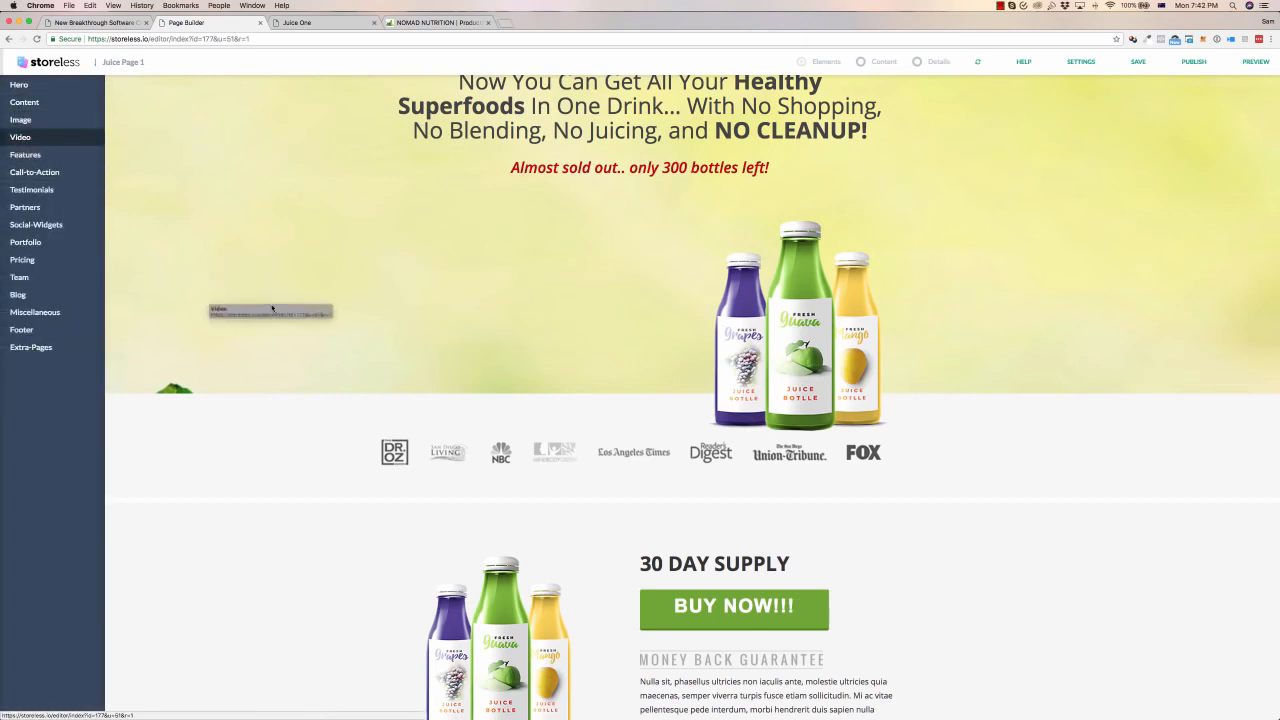
pyautogui.click(30, 145)
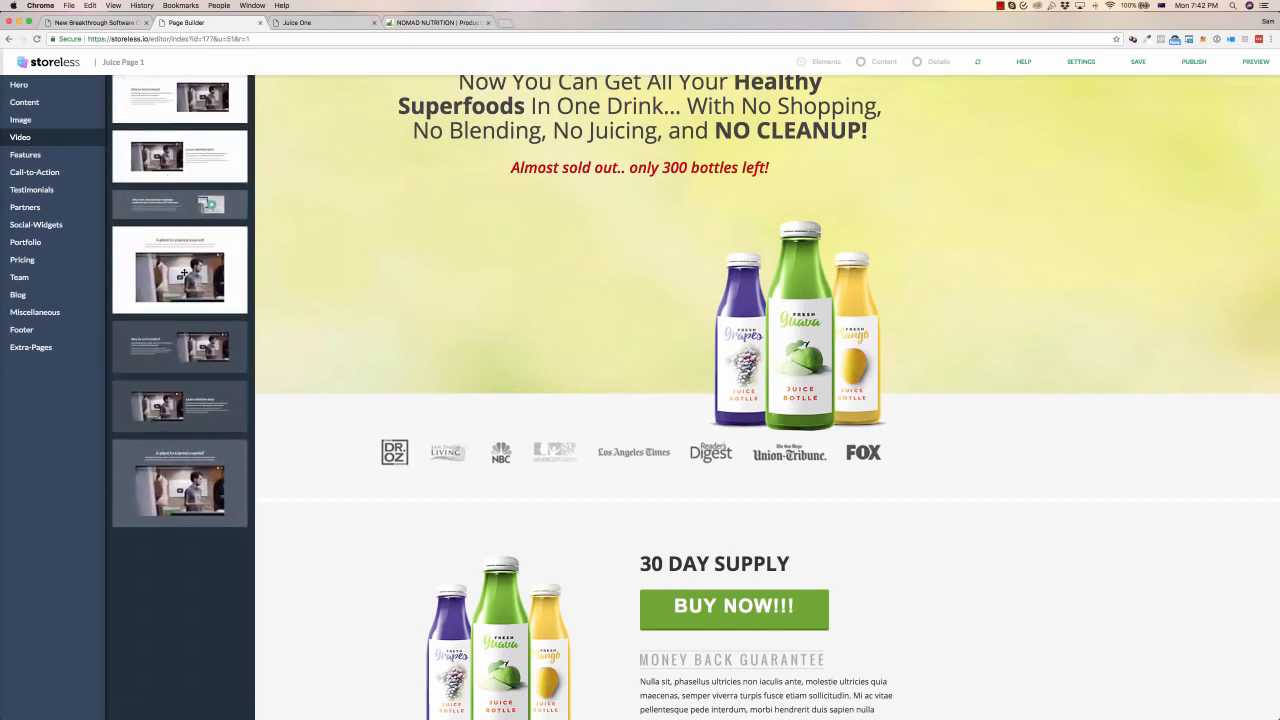
pyautogui.moveTo(184, 289); pyautogui.dragTo(627, 527)
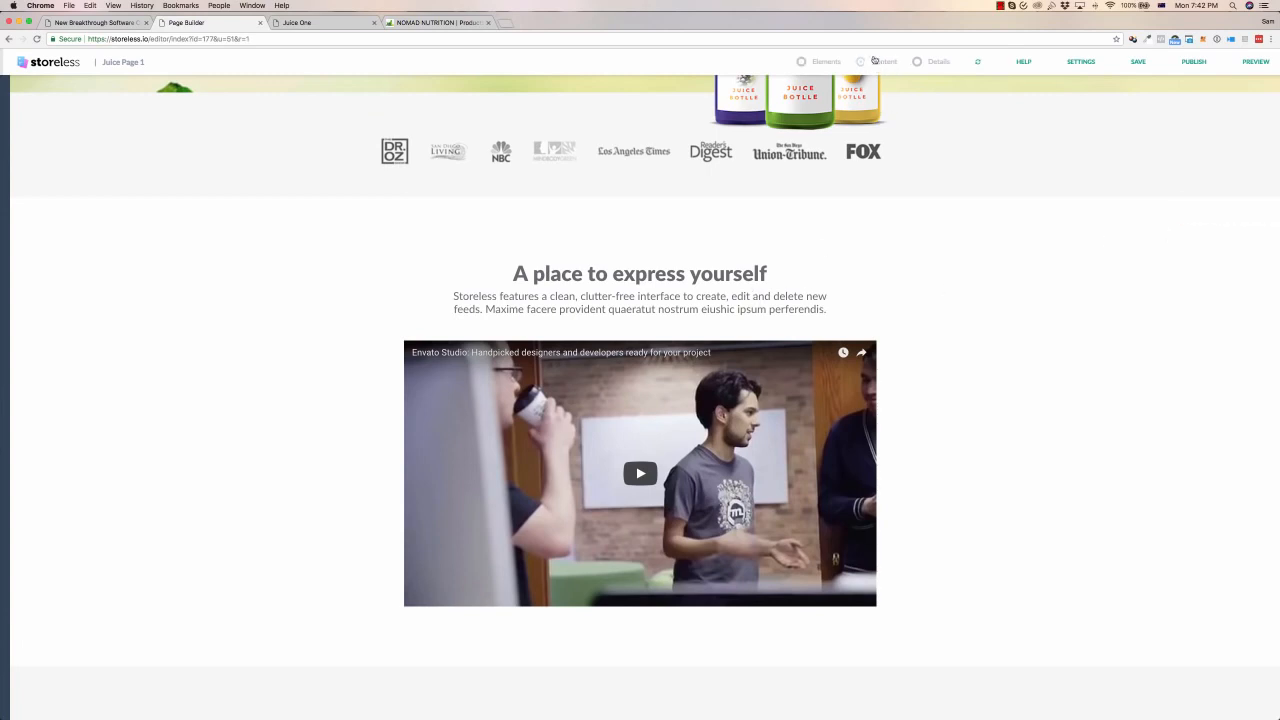
# - Replace the video block's heading text with DEMO TEXT and save the content
pyautogui.click(705, 280)
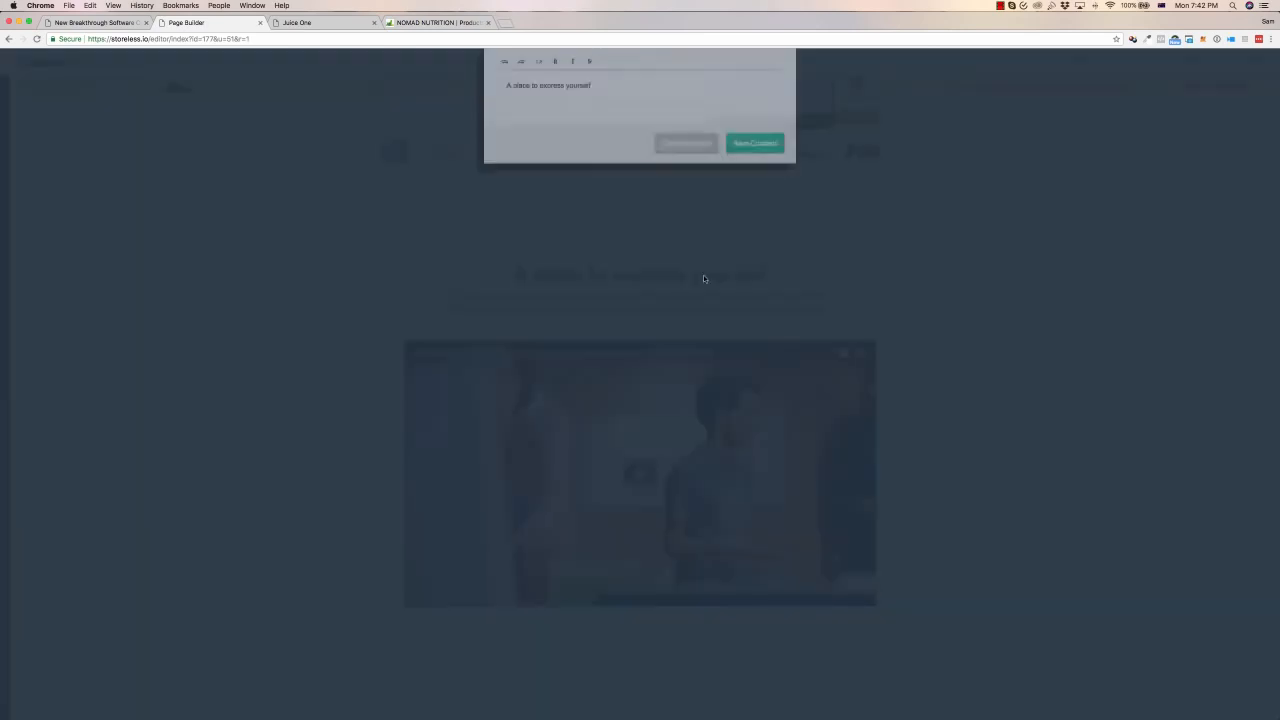
pyautogui.moveTo(614, 109); pyautogui.dragTo(474, 100)
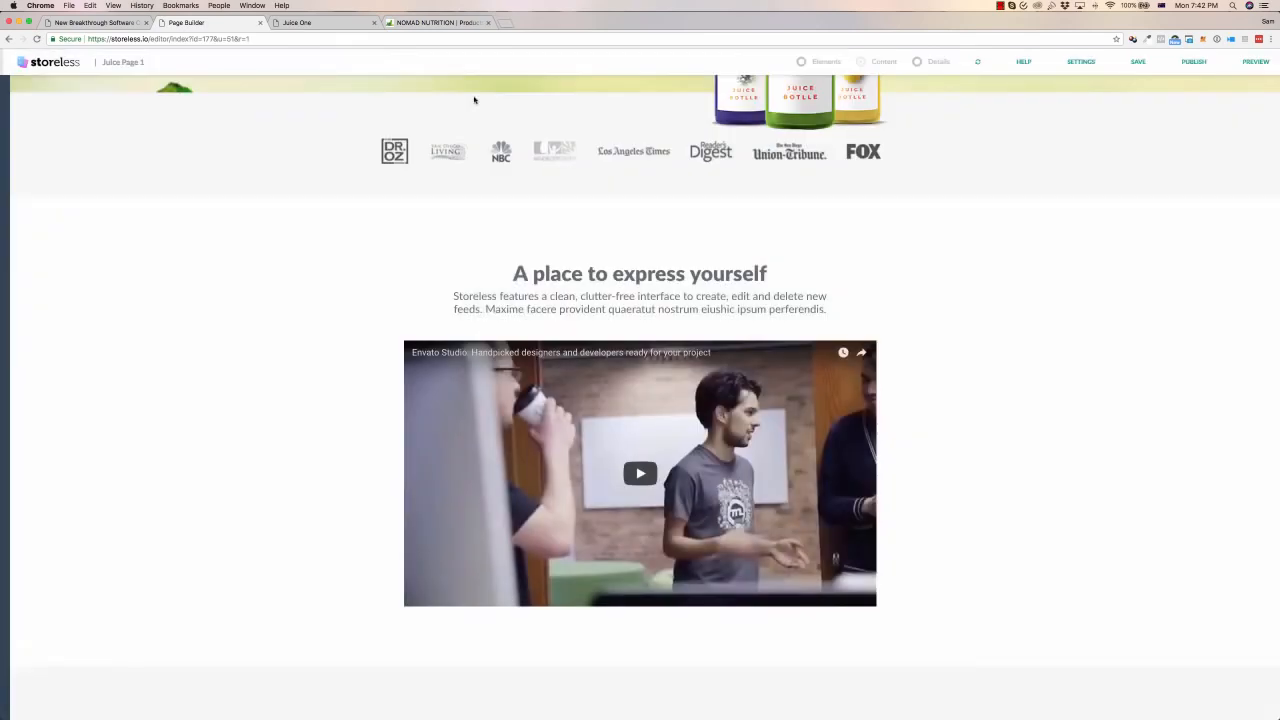
pyautogui.scroll(5, 474, 100)
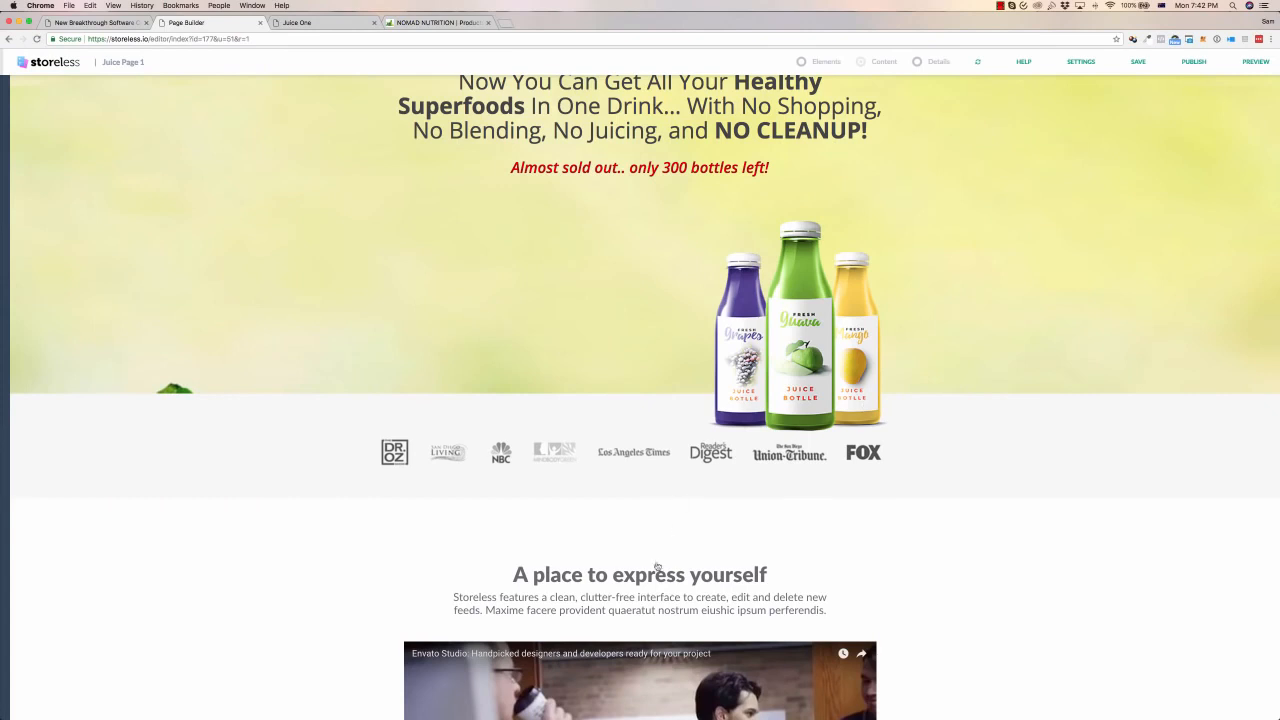
pyautogui.click(657, 566)
pyautogui.moveTo(604, 104); pyautogui.dragTo(539, 101)
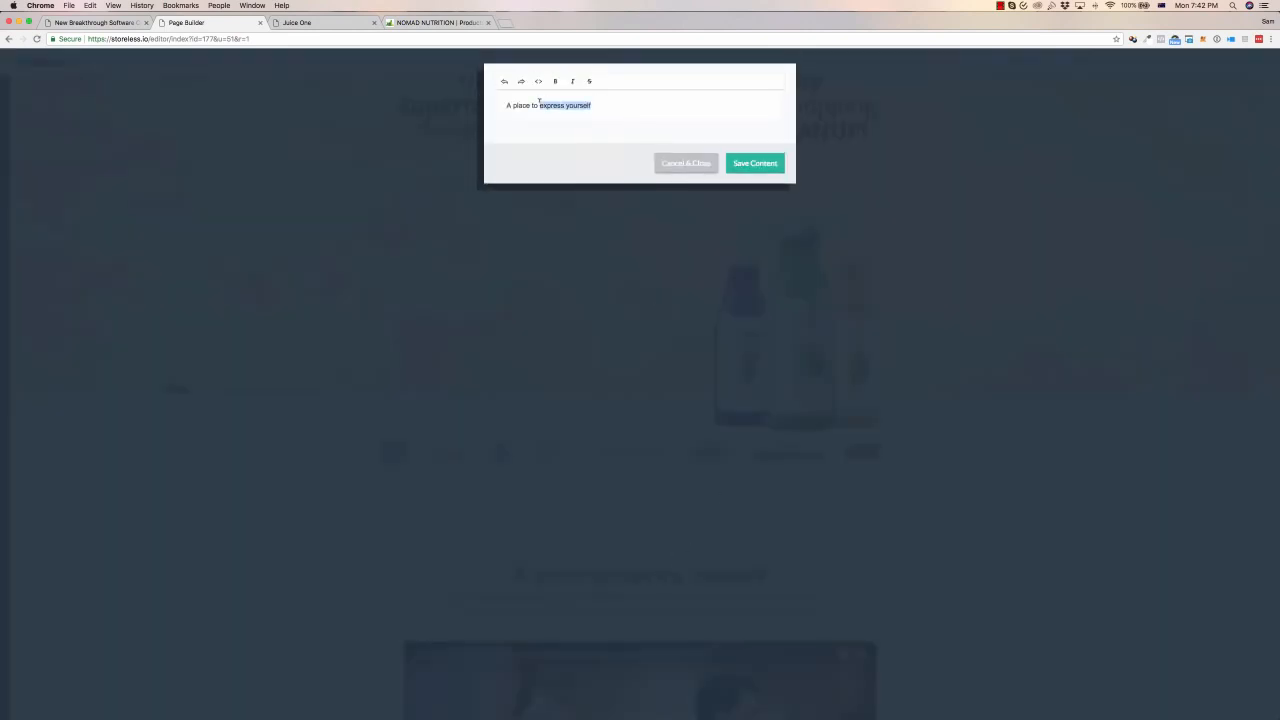
pyautogui.click(539, 104)
pyautogui.press('BackSpace')
pyautogui.press('BackSpace')
pyautogui.press('BackSpace')
pyautogui.press('BackSpace')
pyautogui.press('BackSpace')
pyautogui.press('BackSpace')
pyautogui.press('BackSpace')
pyautogui.press('BackSpace')
pyautogui.press('BackSpace')
pyautogui.press('BackSpace')
pyautogui.press('BackSpace')
pyautogui.write('DEMO TEXT')
pyautogui.press('Delete')
pyautogui.press('Delete')
pyautogui.press('Delete')
pyautogui.press('Delete')
pyautogui.press('Delete')
pyautogui.press('Delete')
pyautogui.press('Delete')
pyautogui.press('Delete')
pyautogui.press('Delete')
pyautogui.press('Delete')
pyautogui.click(740, 167)
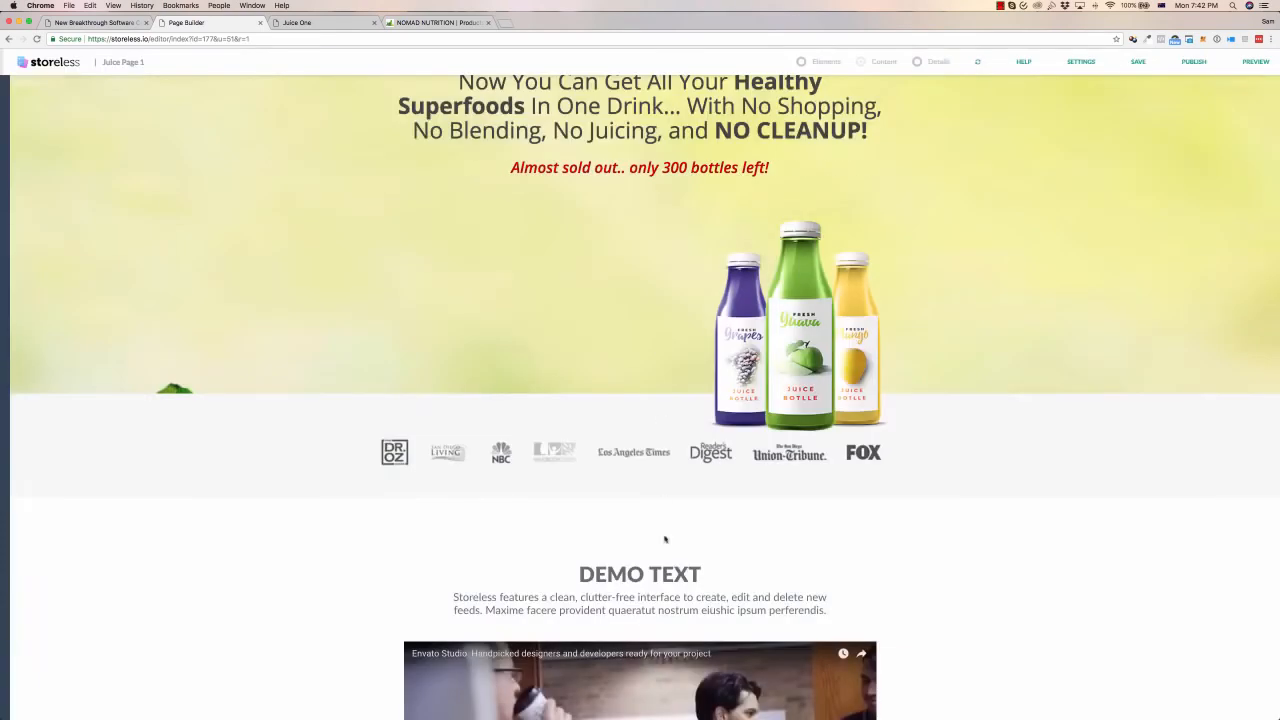
# - Inspect the style and image options of the hero section's background, and close the detail editor without applying changes
pyautogui.scroll(-3, 665, 540)
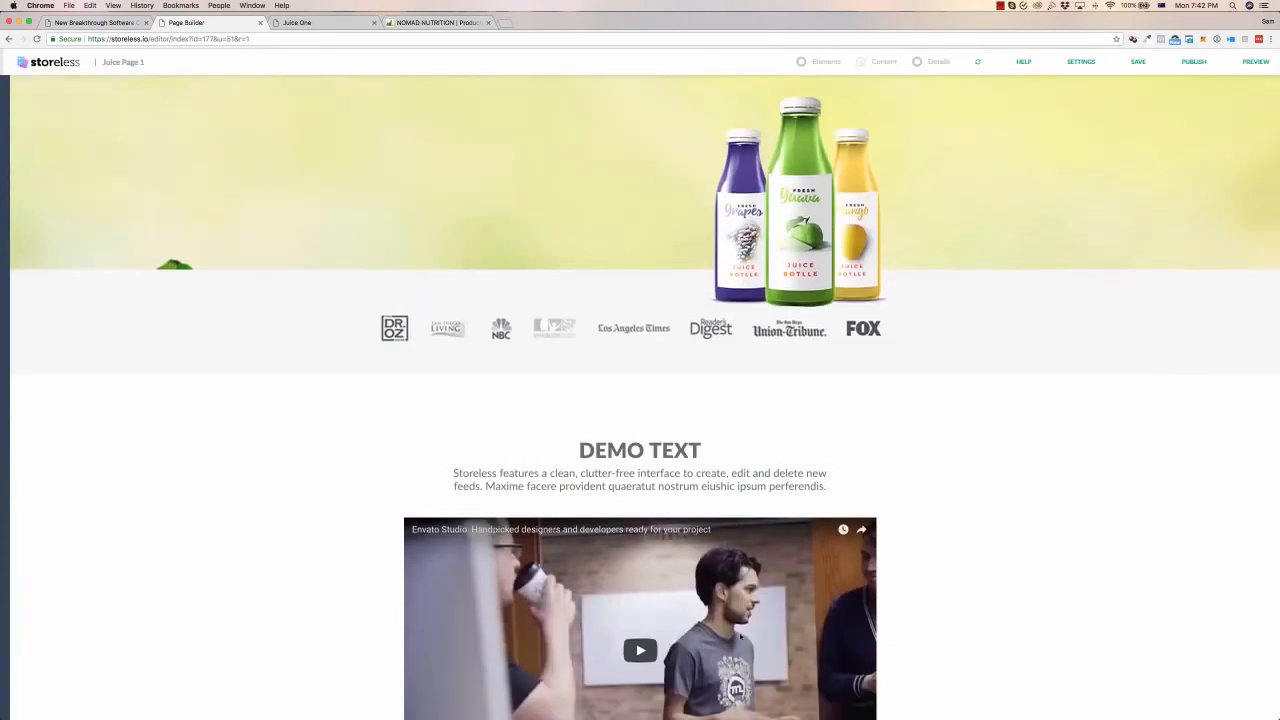
pyautogui.scroll(3, 926, 230)
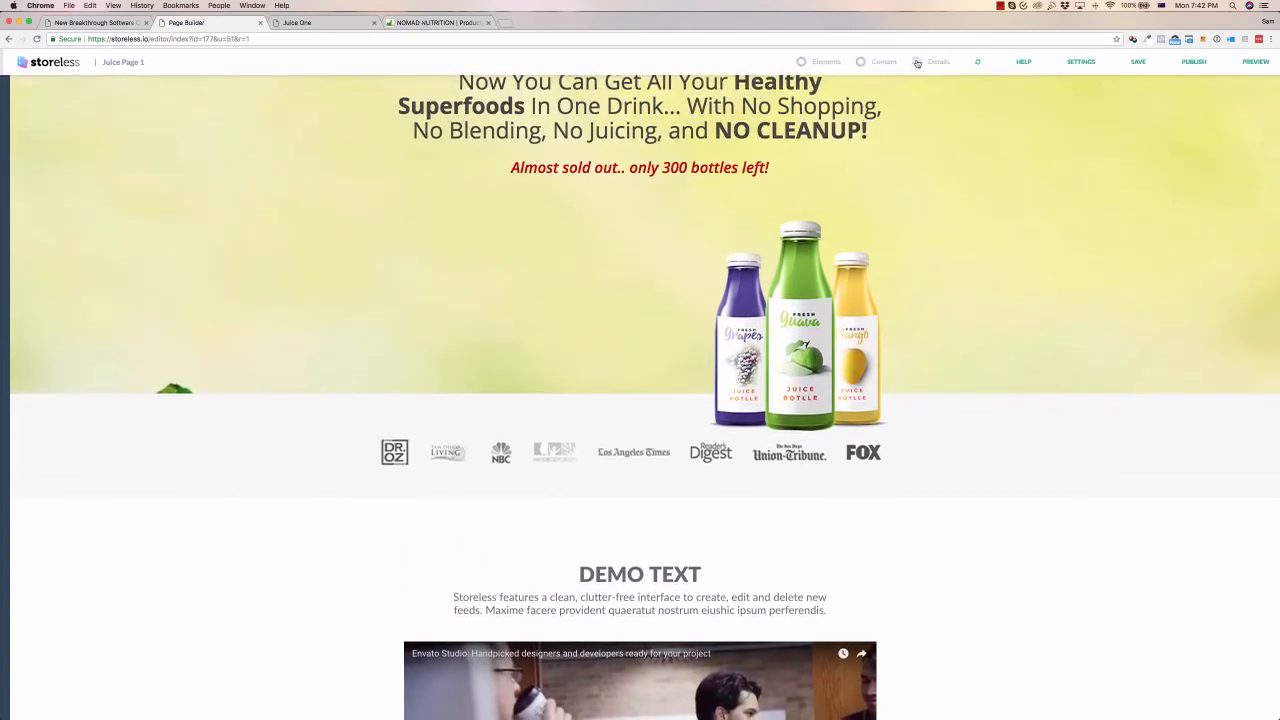
pyautogui.click(986, 308)
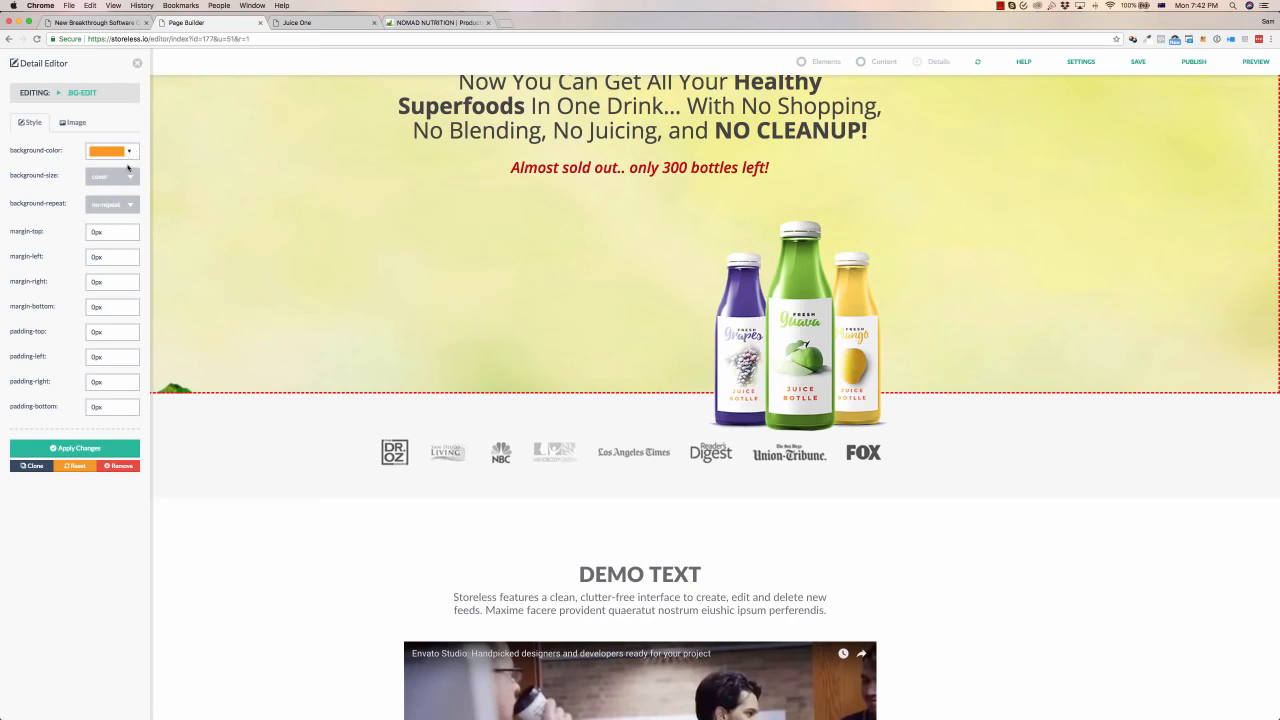
pyautogui.click(72, 122)
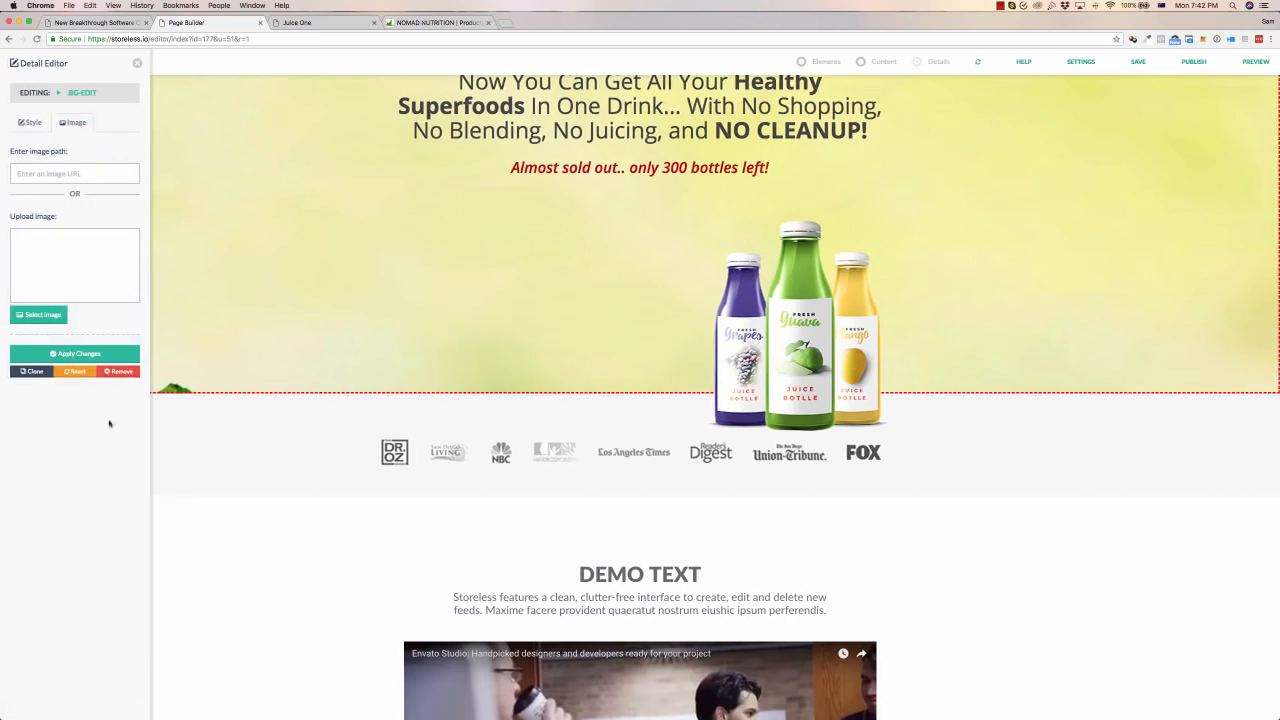
pyautogui.click(137, 63)
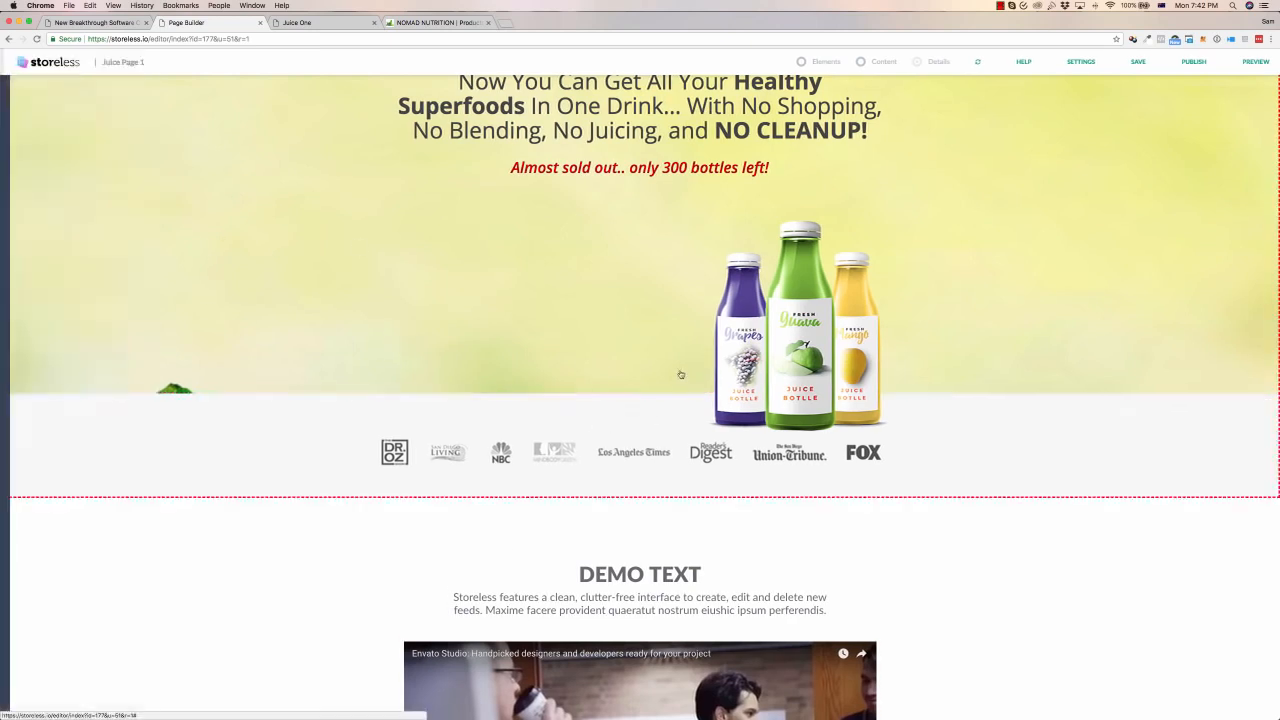
# - Review the page down to its pricing and About the Movement sections, save it, and return to the Demo Funnel pages
pyautogui.scroll(-20, 766, 383)
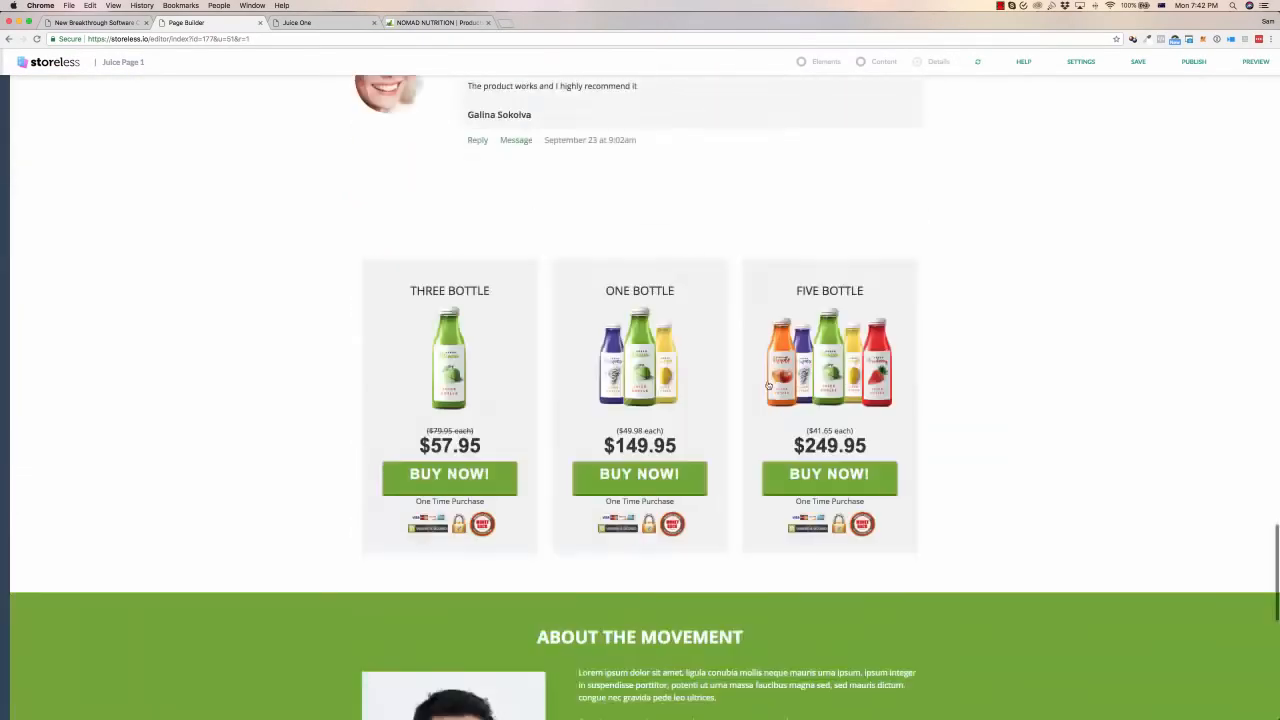
pyautogui.scroll(-10, 768, 384)
pyautogui.scroll(15, 1081, 369)
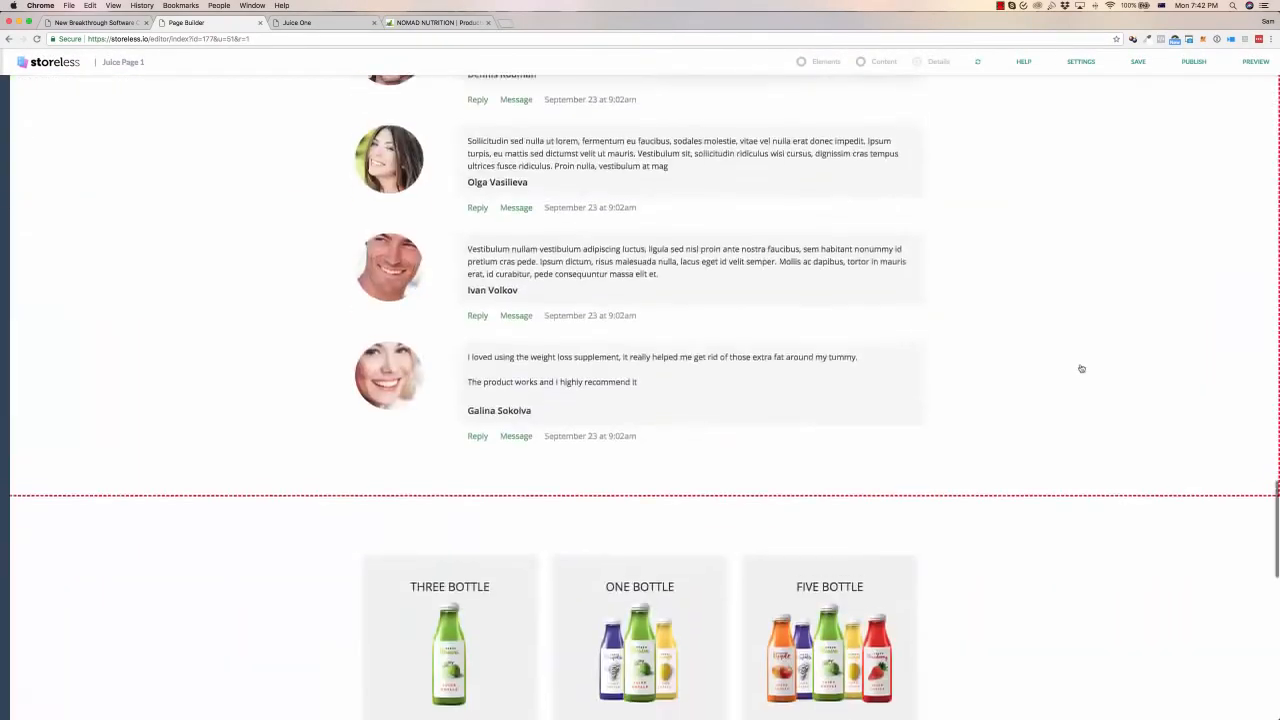
pyautogui.scroll(15, 1081, 369)
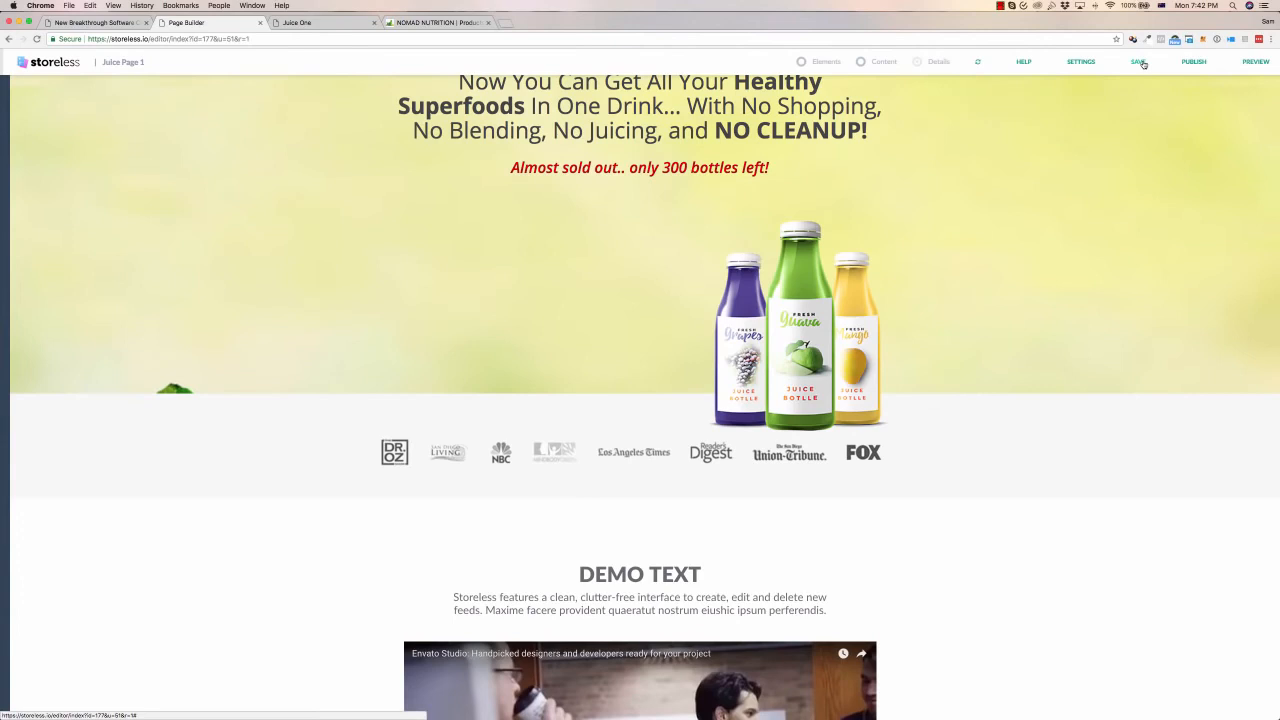
pyautogui.click(1139, 62)
pyautogui.click(755, 194)
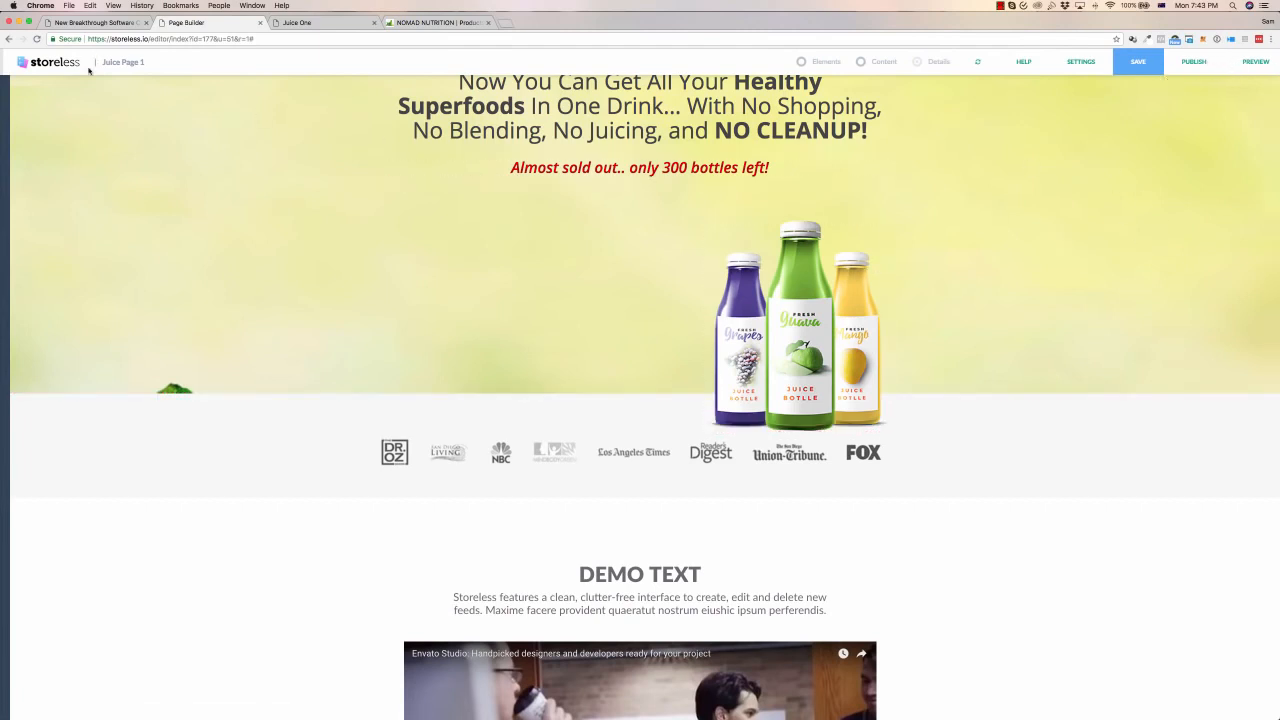
pyautogui.click(58, 64)
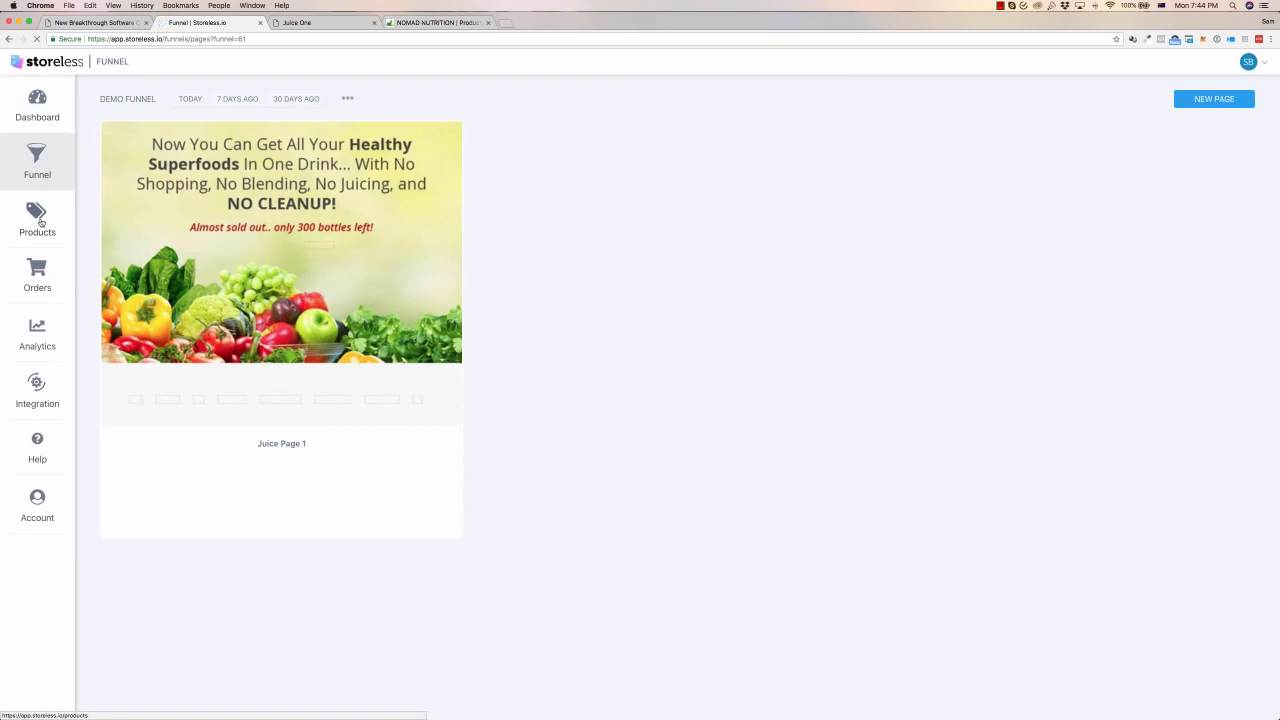
# - Create a new product group named Juice in the products area
pyautogui.click(41, 222)
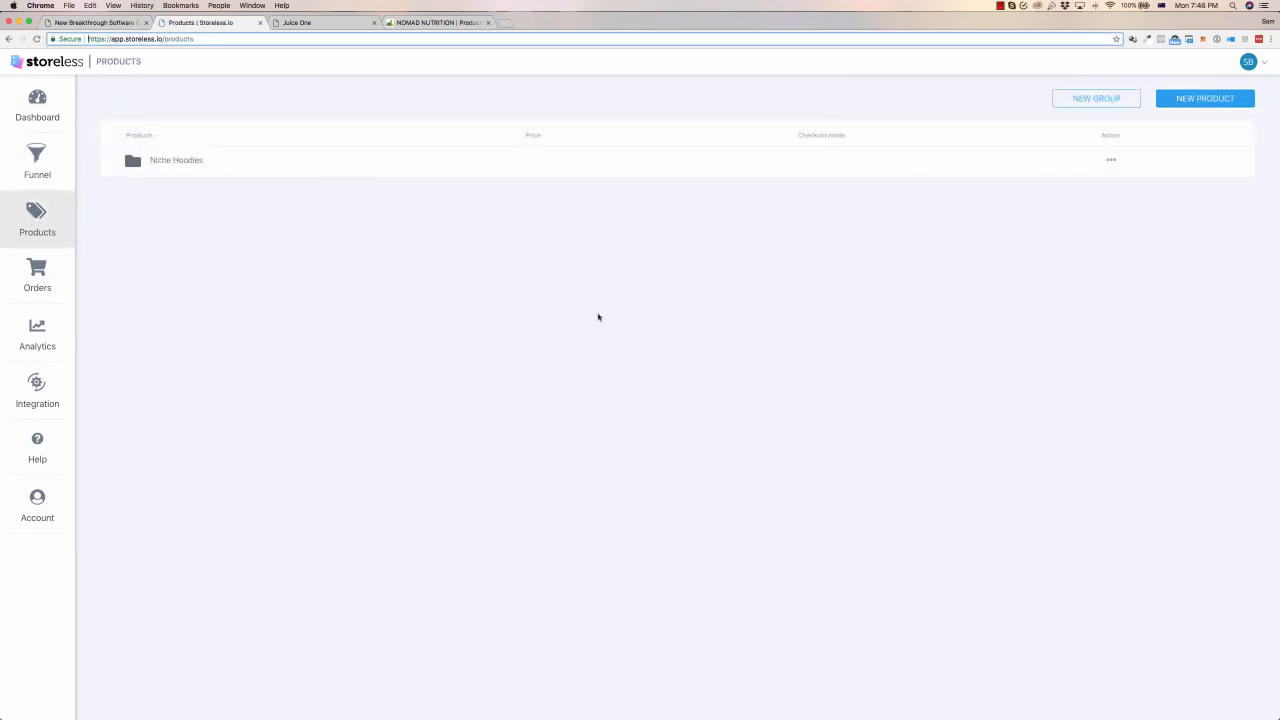
pyautogui.click(1100, 100)
pyautogui.write('Juice')
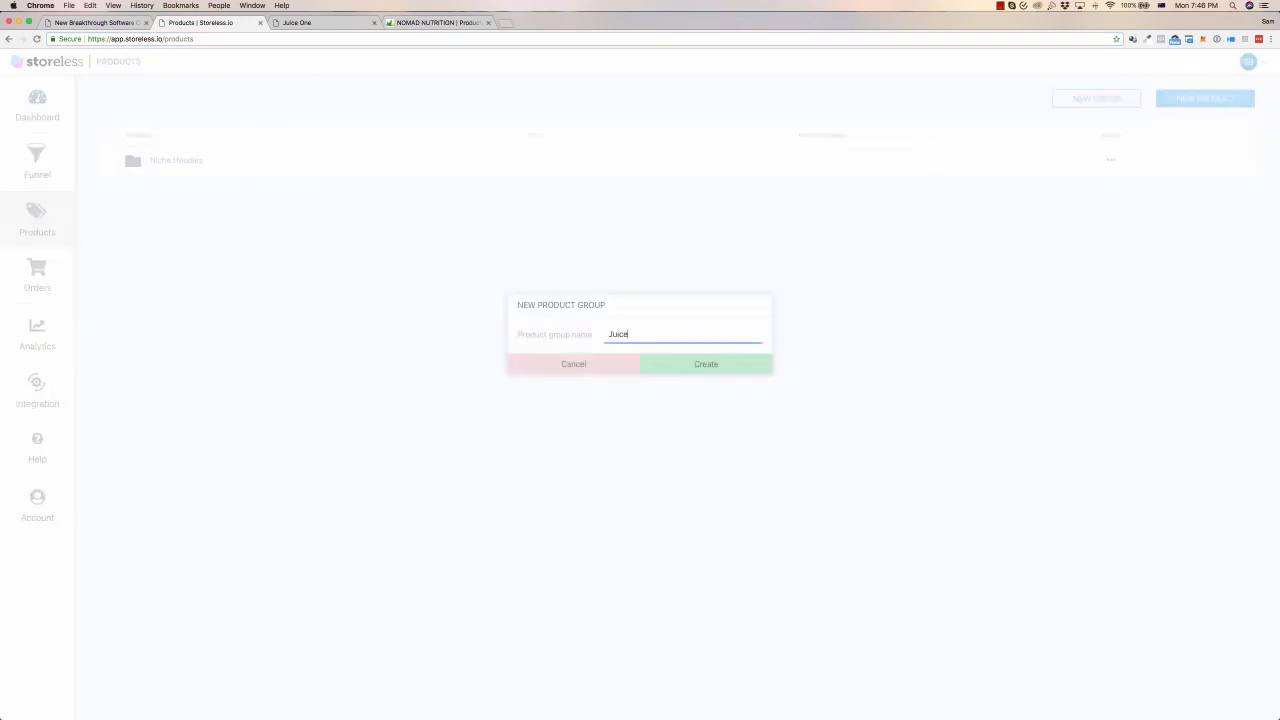
pyautogui.click(706, 366)
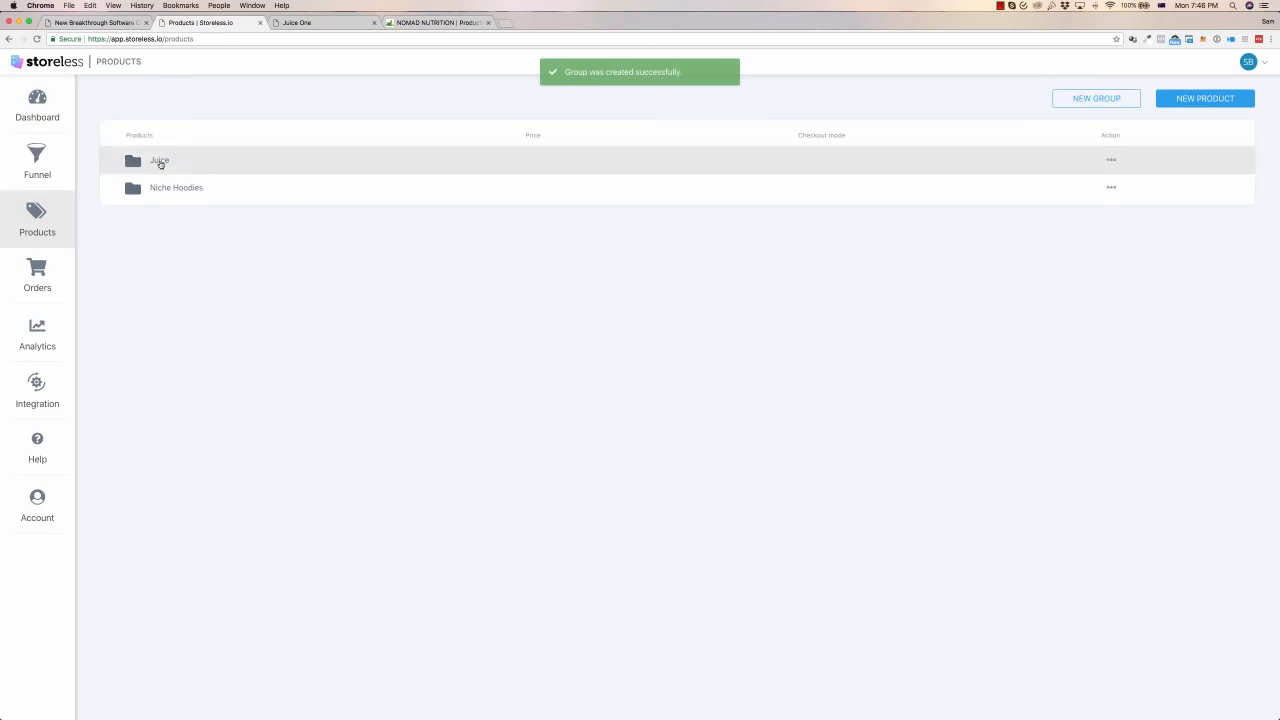
# - Start a new product in the Juice group named Green Juice, priced at $27, with description Demo Description and the PayPal checkout mode
pyautogui.click(1194, 103)
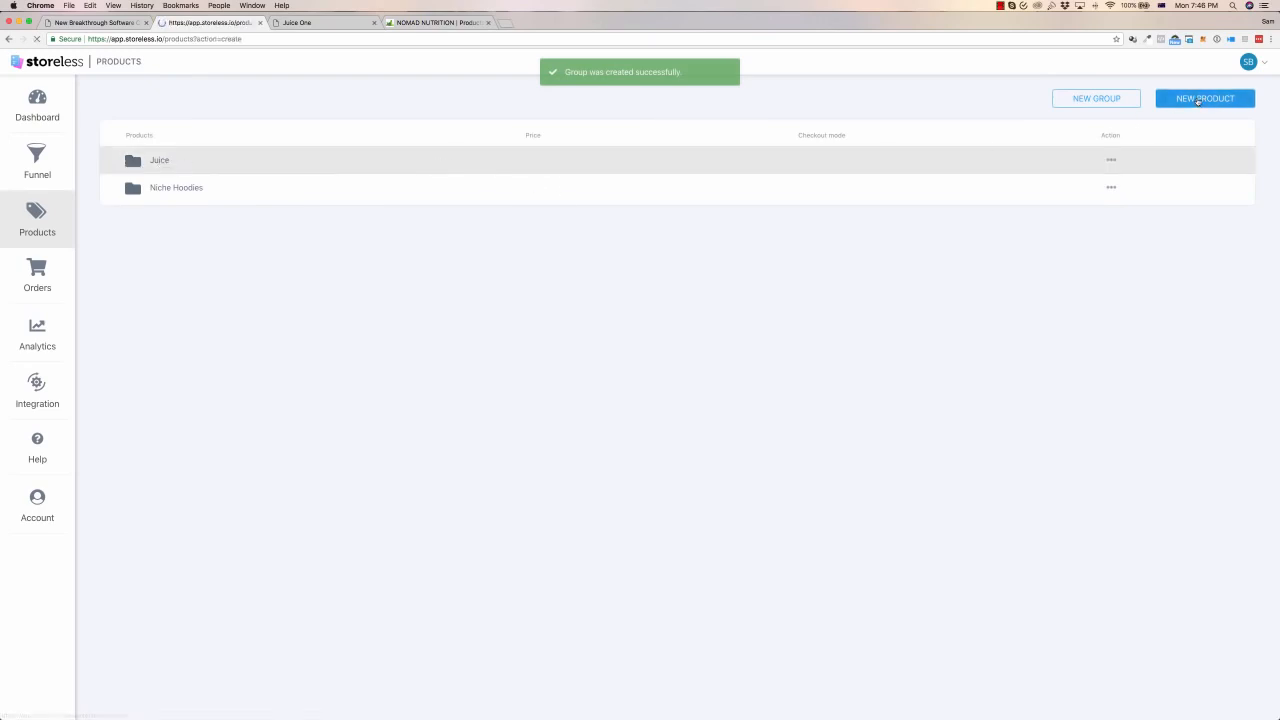
pyautogui.click(270, 140)
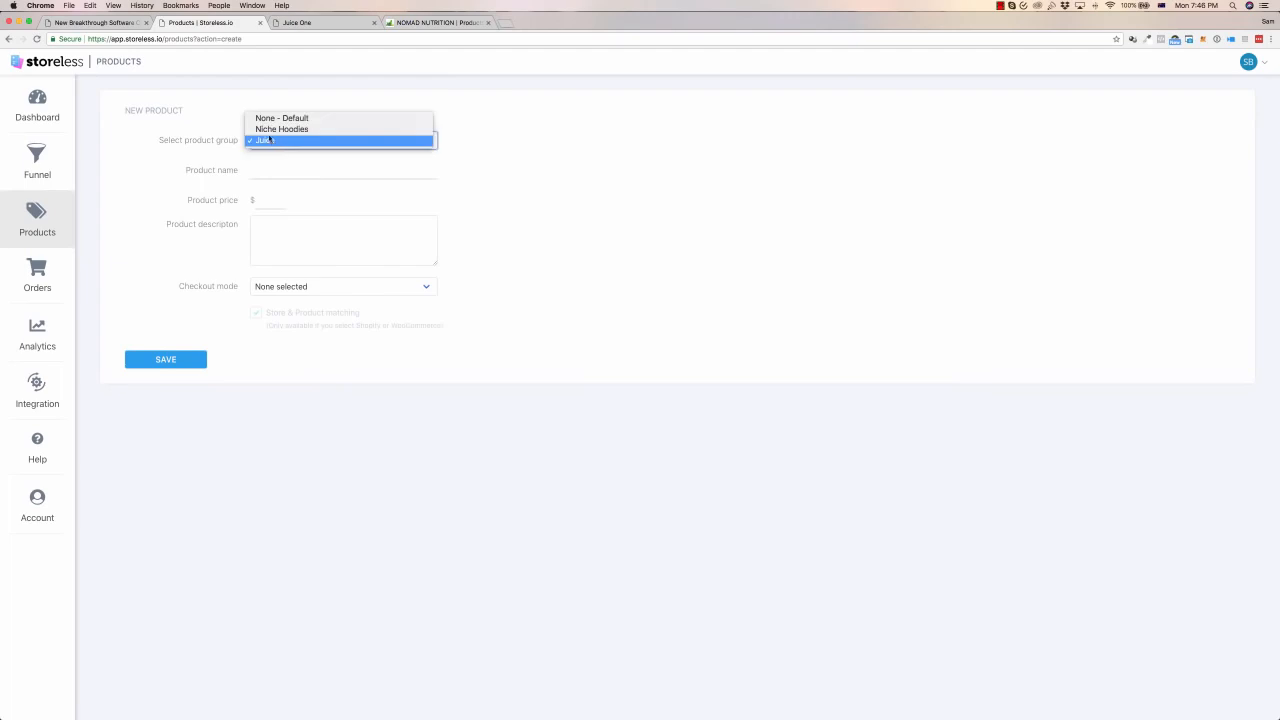
pyautogui.click(276, 140)
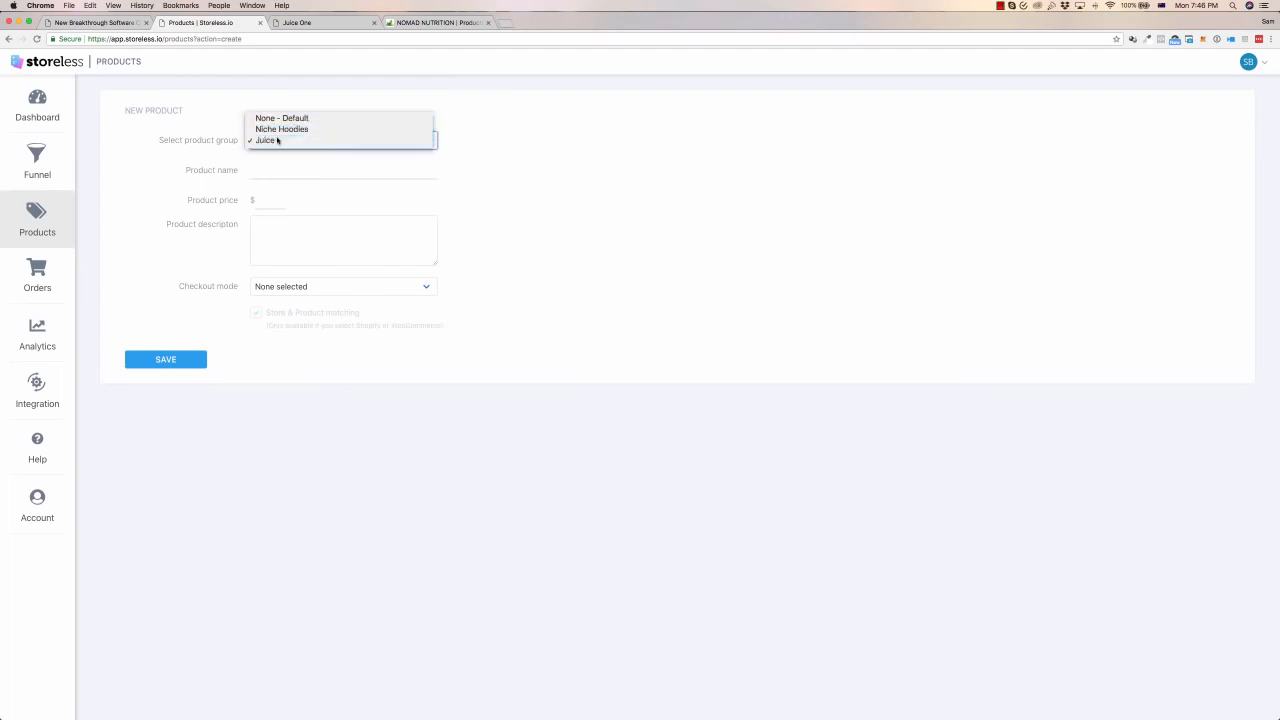
pyautogui.click(274, 168)
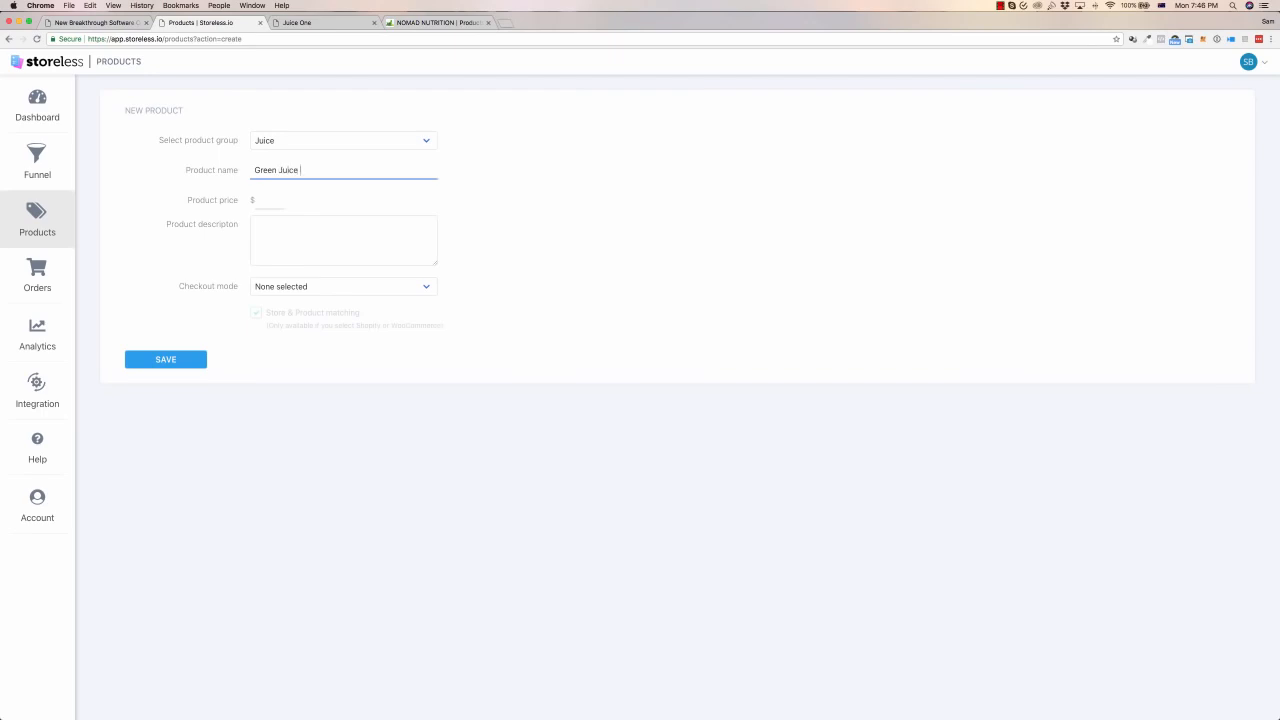
pyautogui.click(266, 200)
pyautogui.click(309, 289)
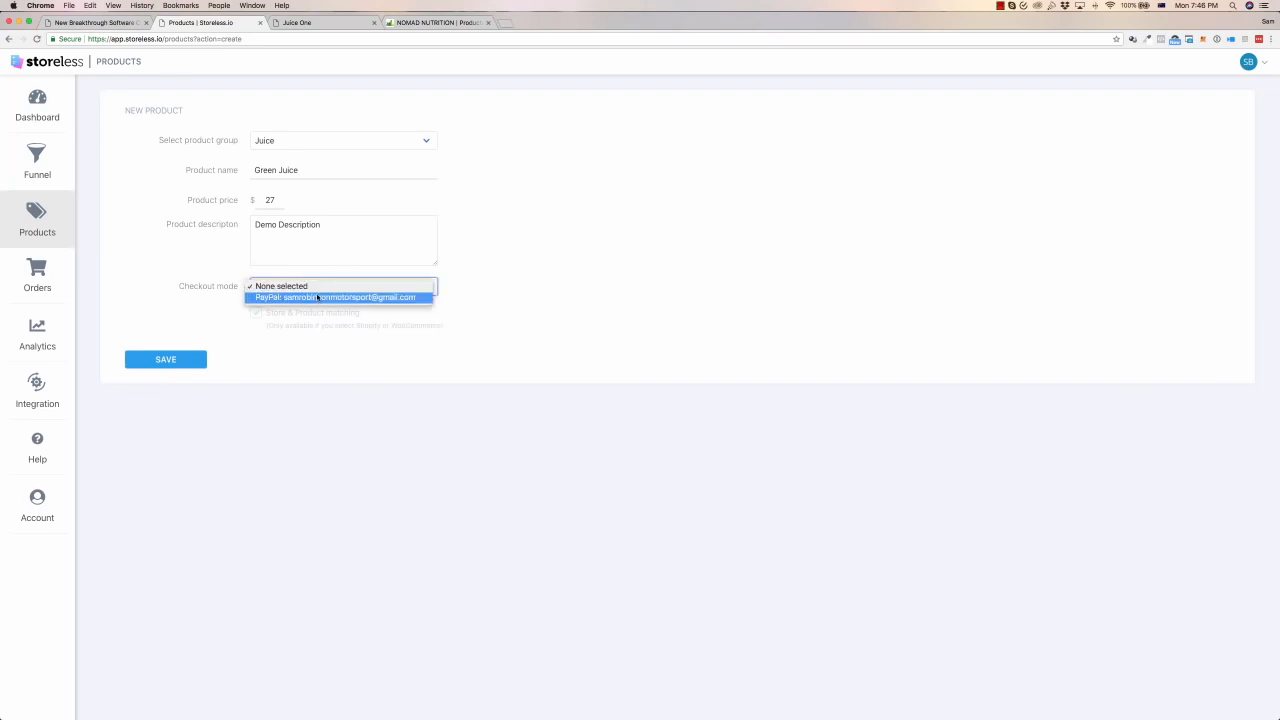
pyautogui.click(407, 298)
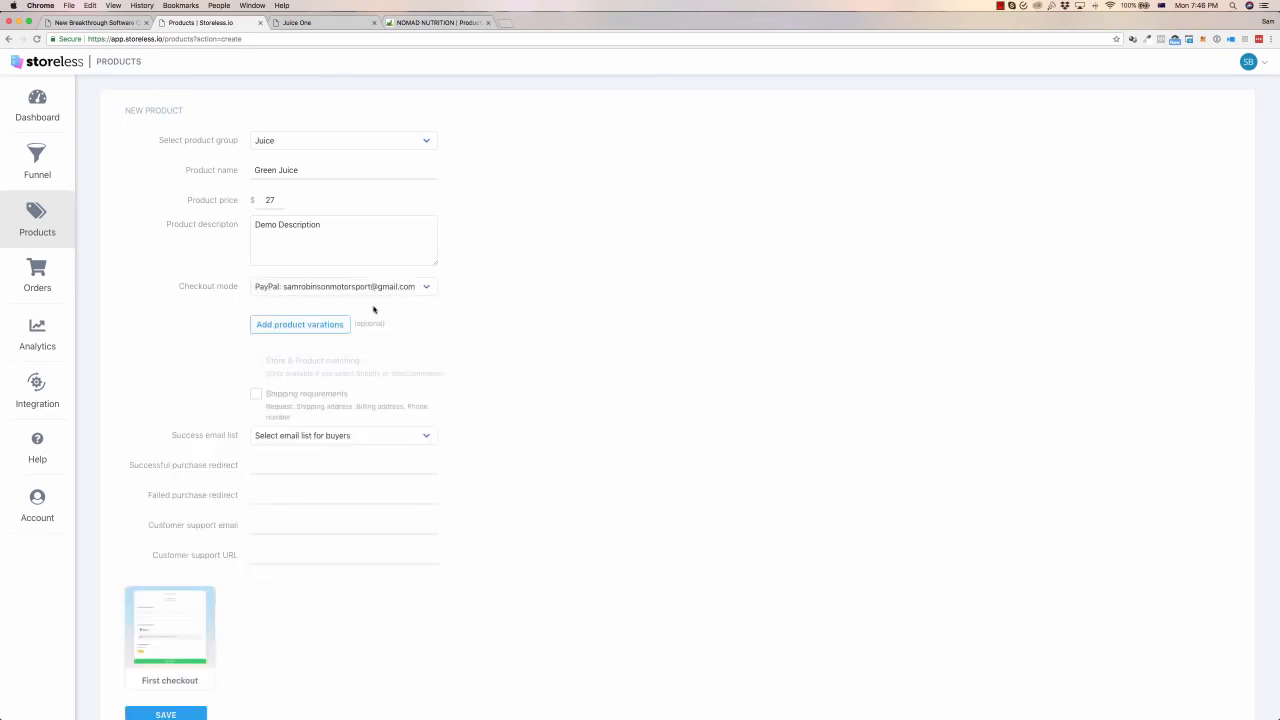
# - Add product variations to Green Juice and name the first one 1 Week
pyautogui.click(314, 326)
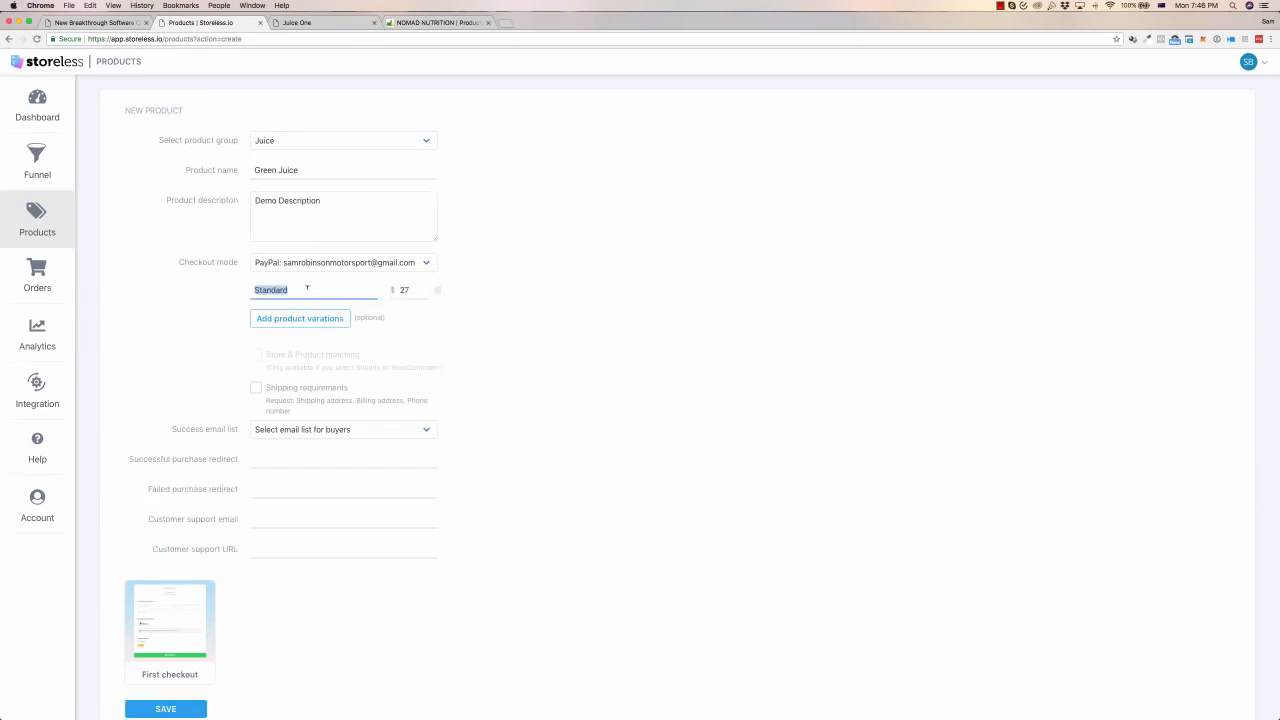
pyautogui.write('1 Pack')
pyautogui.moveTo(285, 290); pyautogui.dragTo(234, 290)
pyautogui.write('1 Week')
# - Add a second product variation named 2 Weeks with a price of $37
pyautogui.click(284, 316)
pyautogui.write('2')
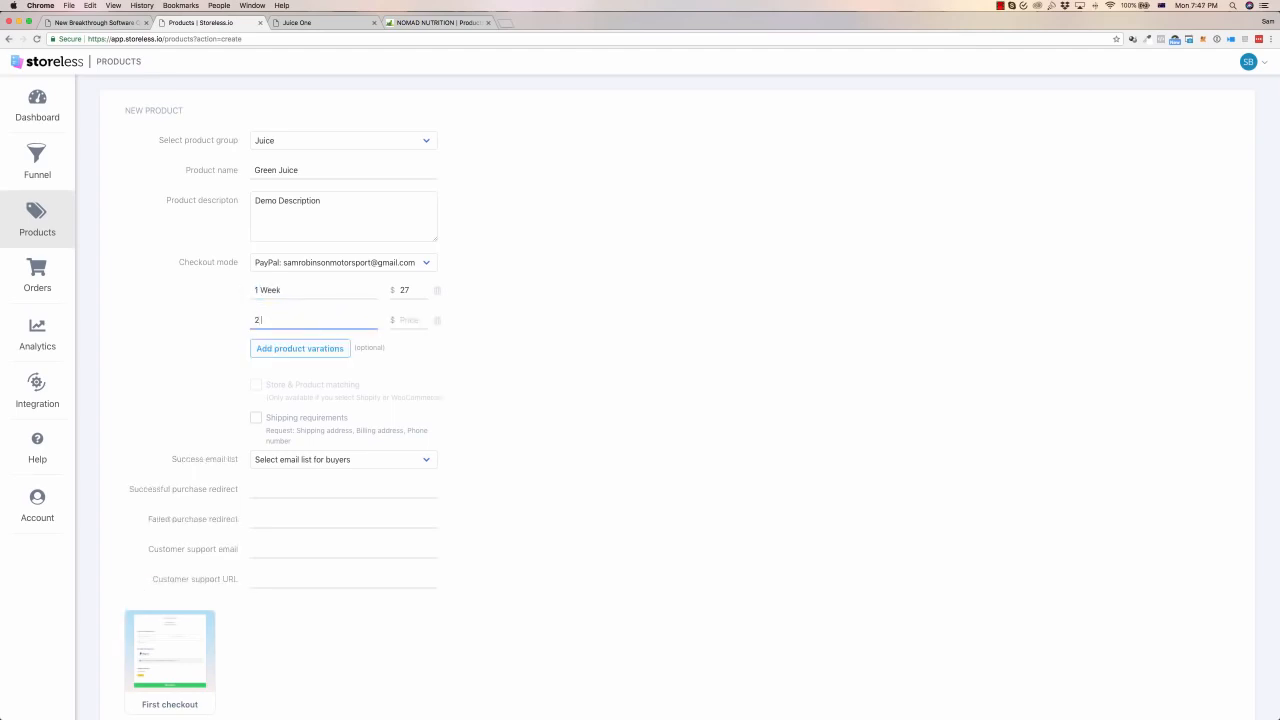
pyautogui.click(415, 319)
pyautogui.write('37')
# - Add a third product variation named Month Supply with a price of $47
pyautogui.click(274, 346)
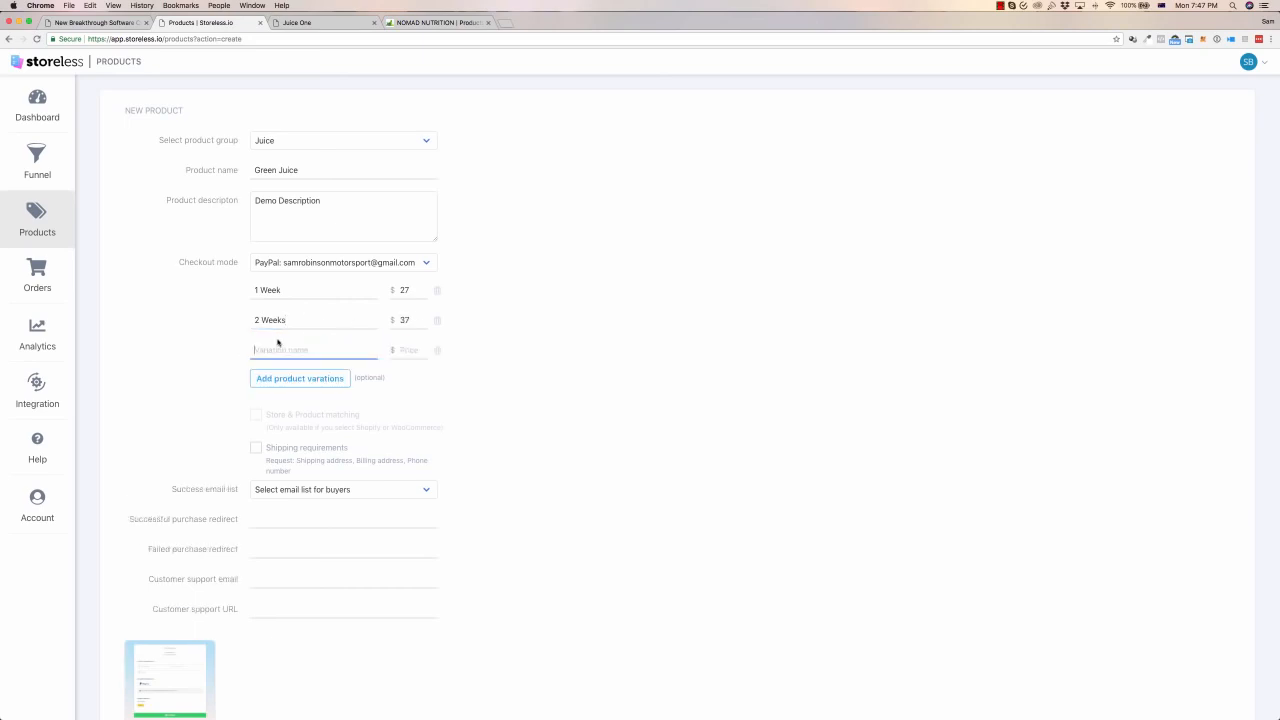
pyautogui.write('Mon')
pyautogui.click(420, 347)
pyautogui.write('$')
pyautogui.press('BackSpace')
pyautogui.press('BackSpace')
pyautogui.press('BackSpace')
pyautogui.write('4')
# - Enable the shipping requirements and choose JV - Boxing Day Blitz as the success email list for buyers
pyautogui.click(256, 448)
pyautogui.scroll(-3, 400, 466)
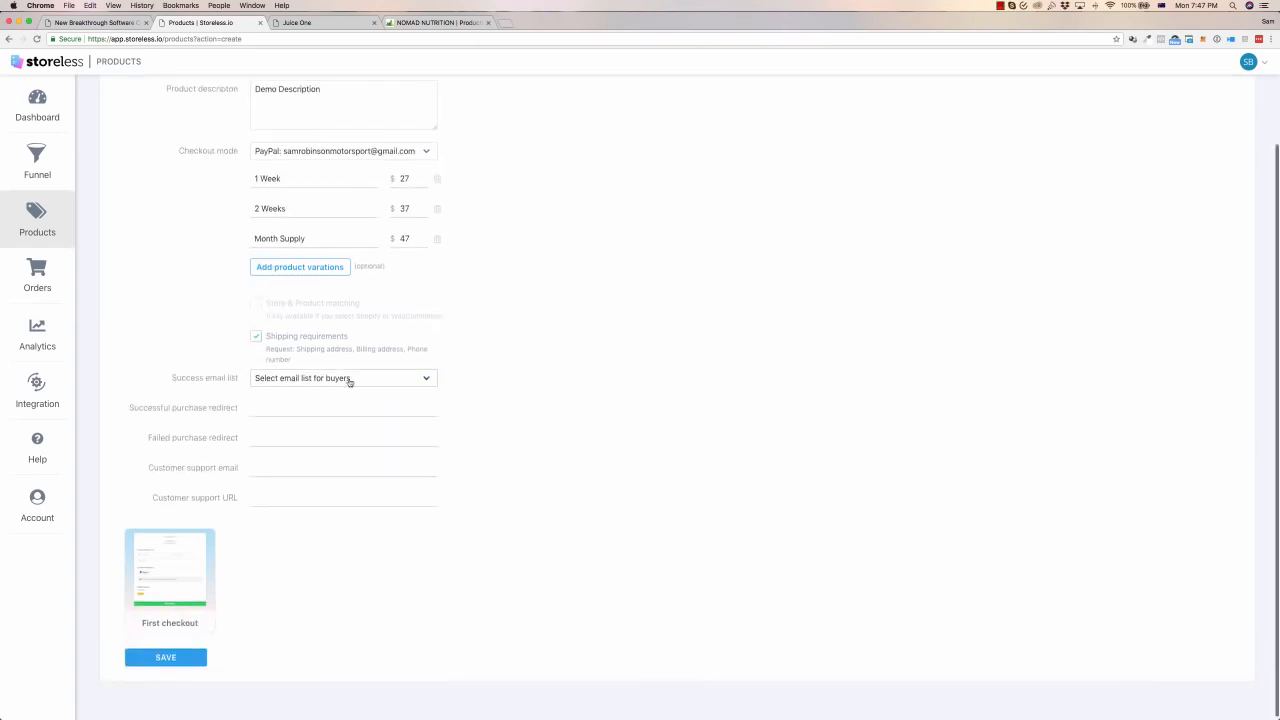
pyautogui.click(340, 379)
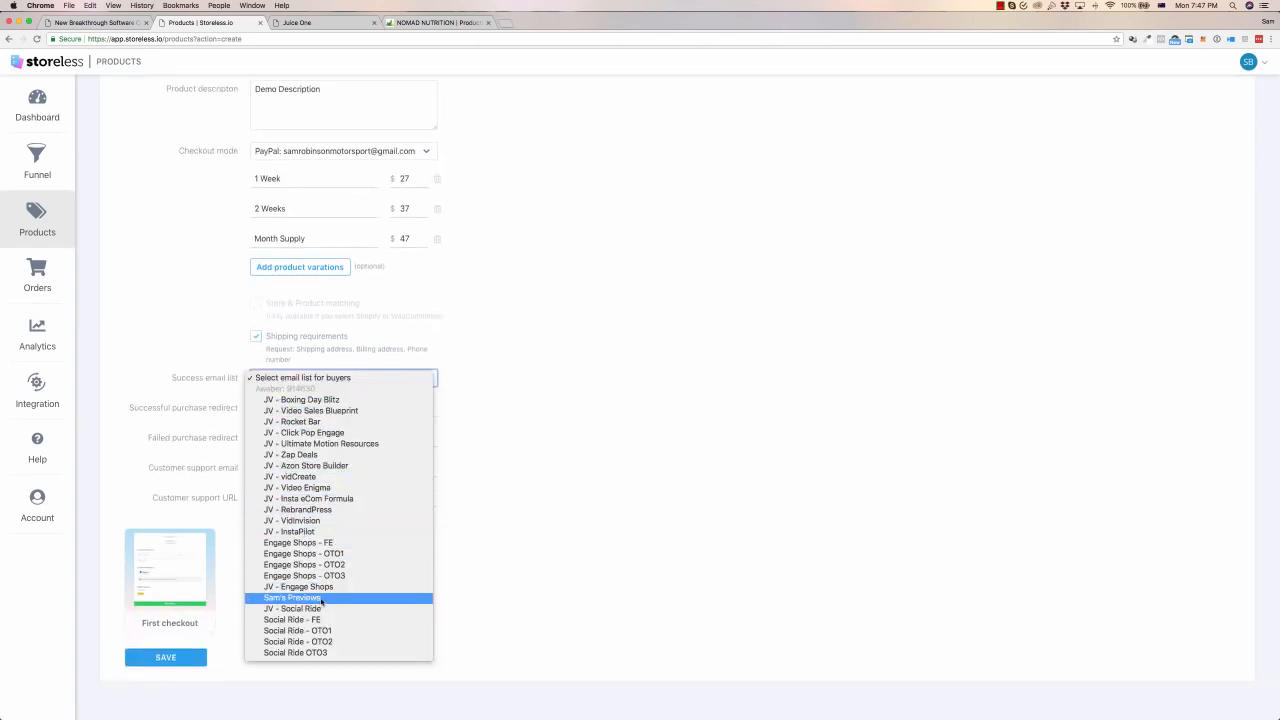
pyautogui.click(325, 400)
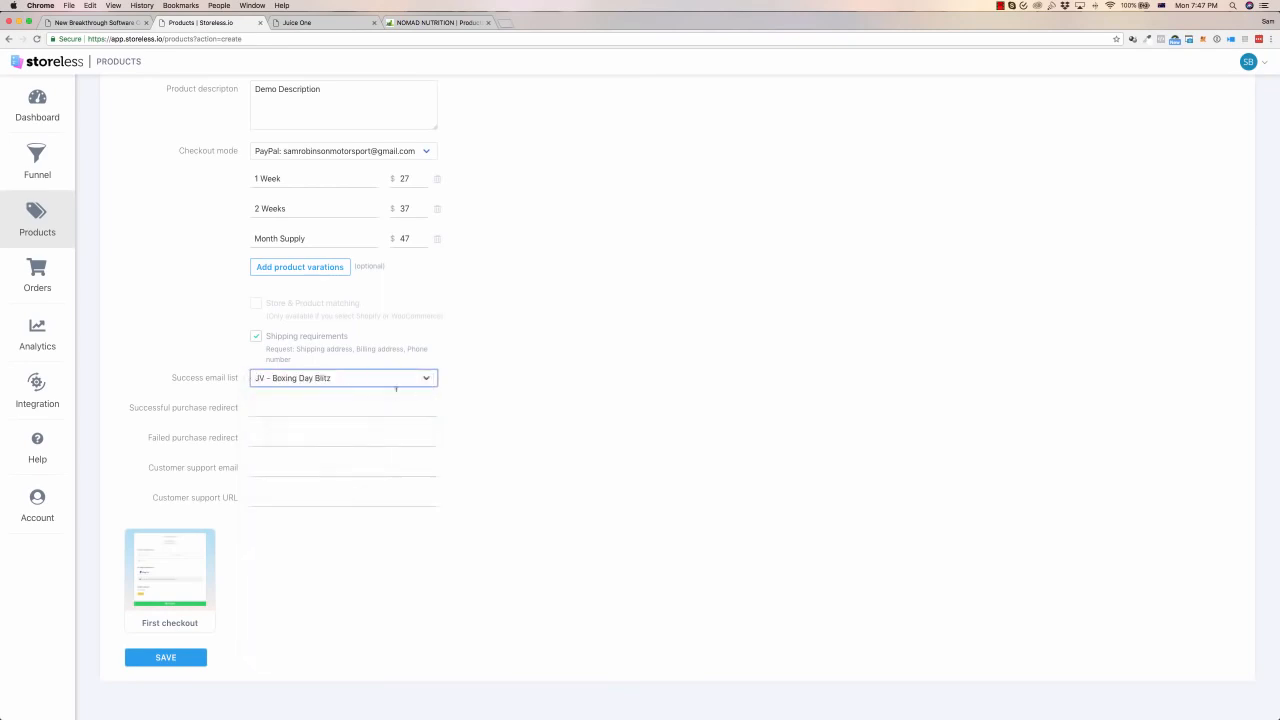
pyautogui.click(347, 406)
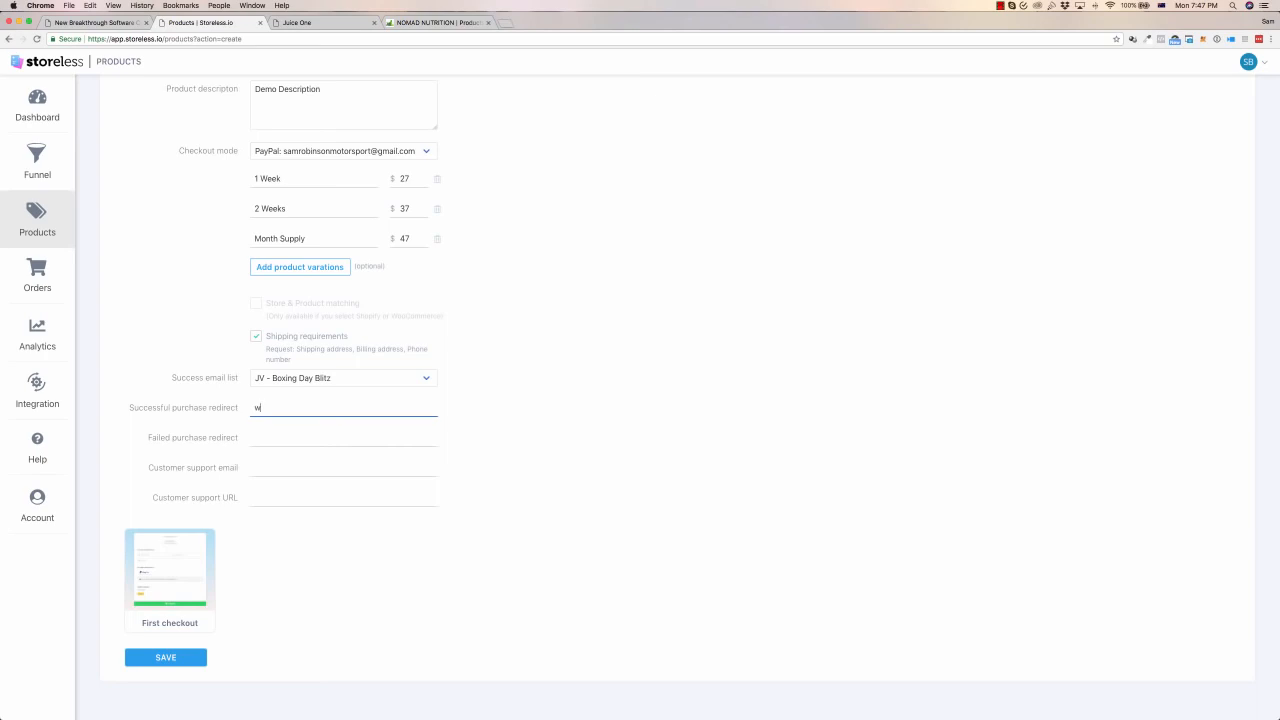
pyautogui.write('www.demo.com')
pyautogui.press('super+a')
pyautogui.press('super+c')
pyautogui.click(331, 428)
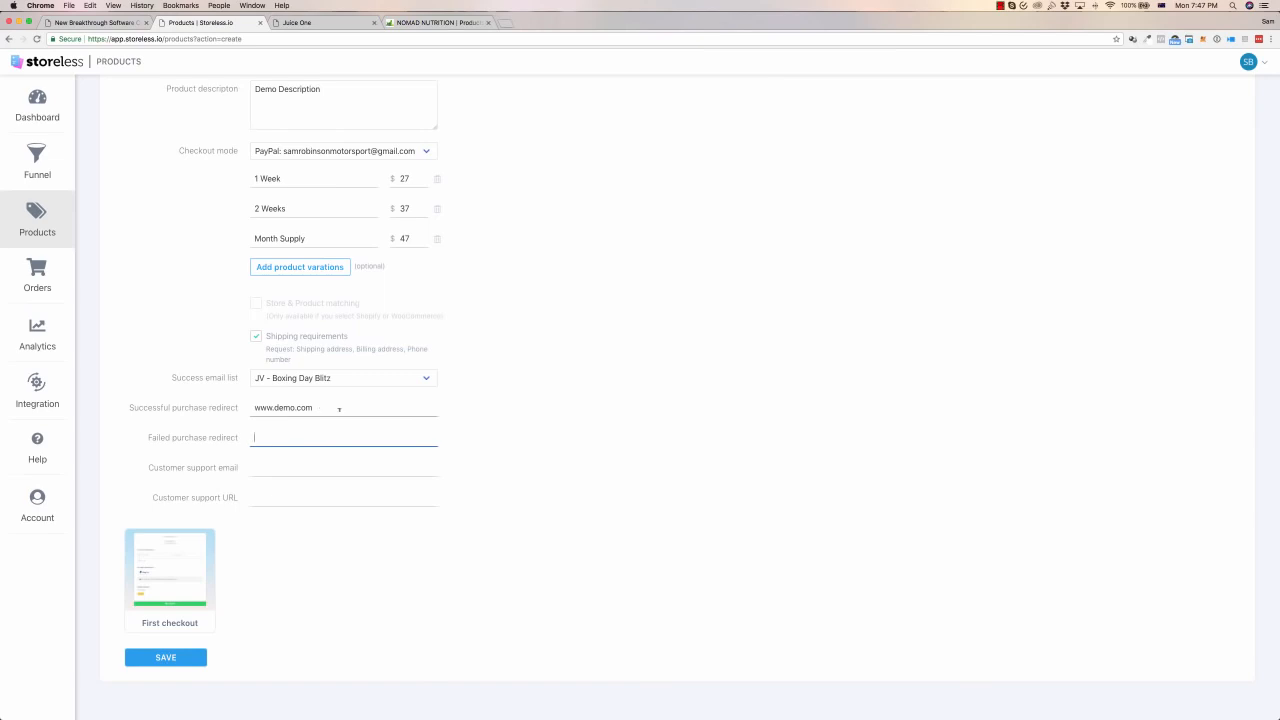
pyautogui.press('super+v')
pyautogui.scroll(-1, 300, 450)
pyautogui.click(290, 463)
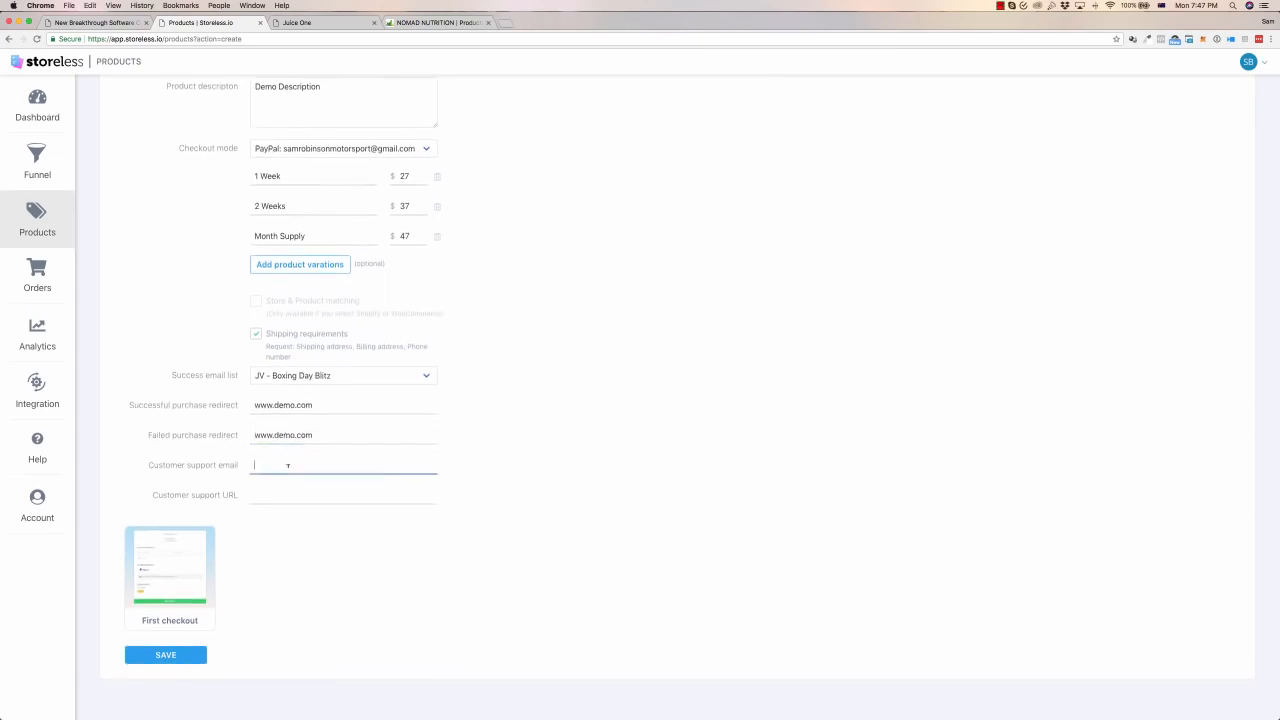
pyautogui.write('sup')
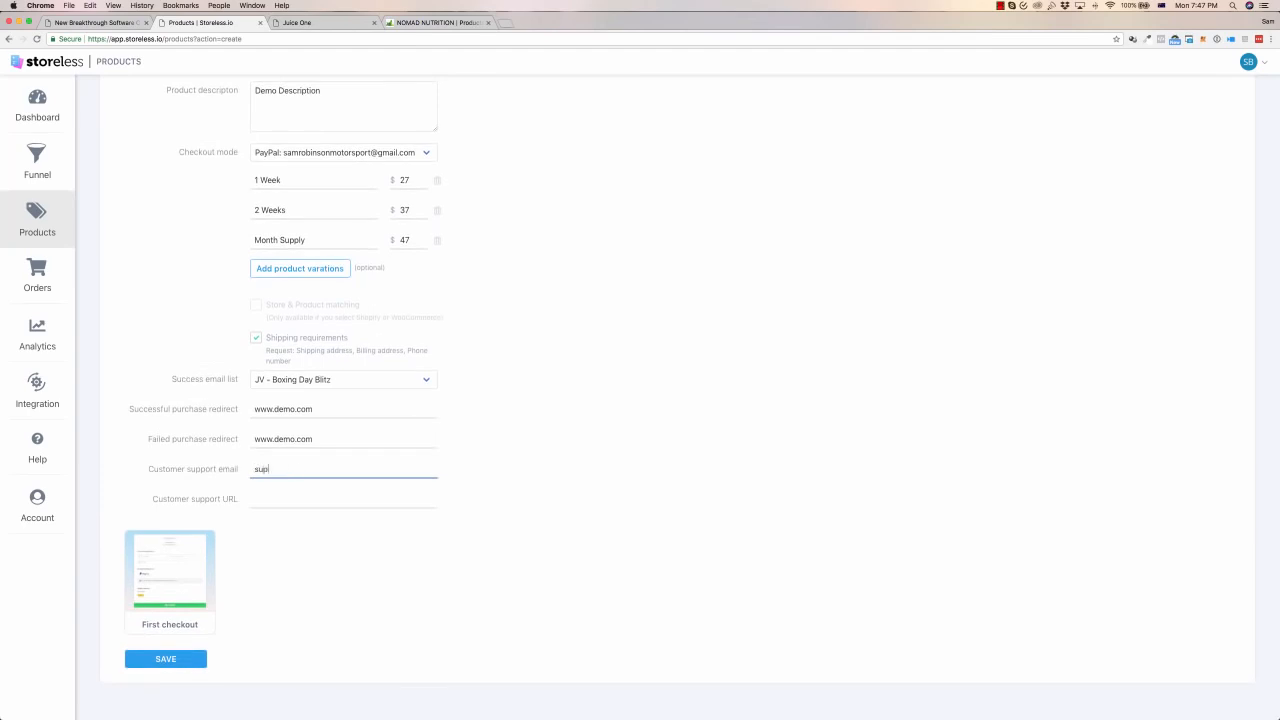
pyautogui.write('port@demo.com')
pyautogui.press('Tab')
pyautogui.write('w')
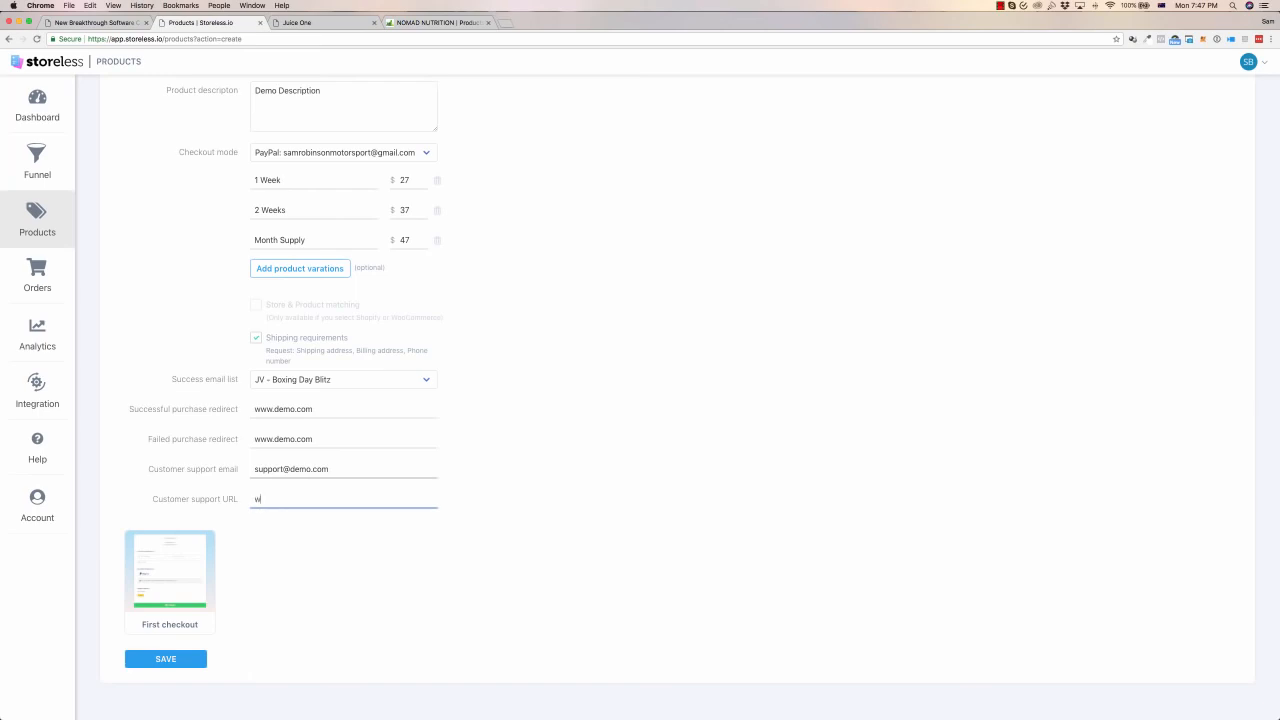
pyautogui.write('ww.demosupport.com')
# - Choose the First checkout template for the product and save it
pyautogui.click(328, 626)
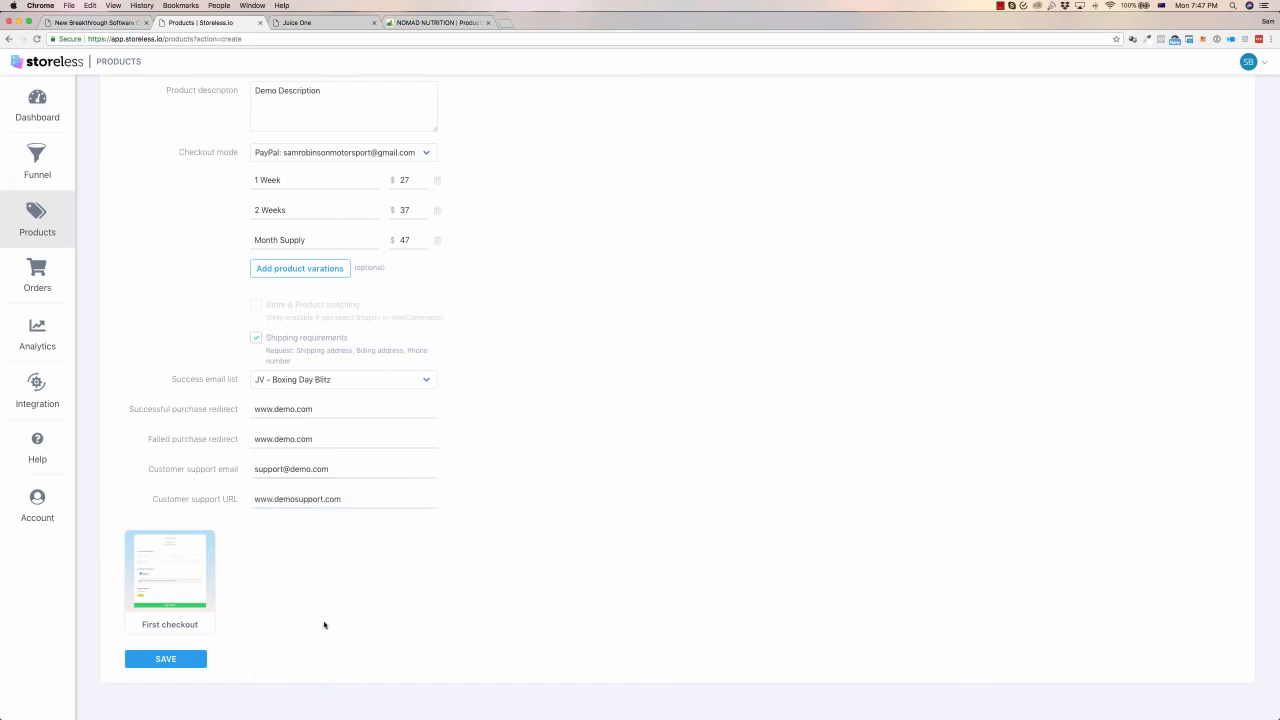
pyautogui.scroll(-1, 176, 612)
pyautogui.click(177, 612)
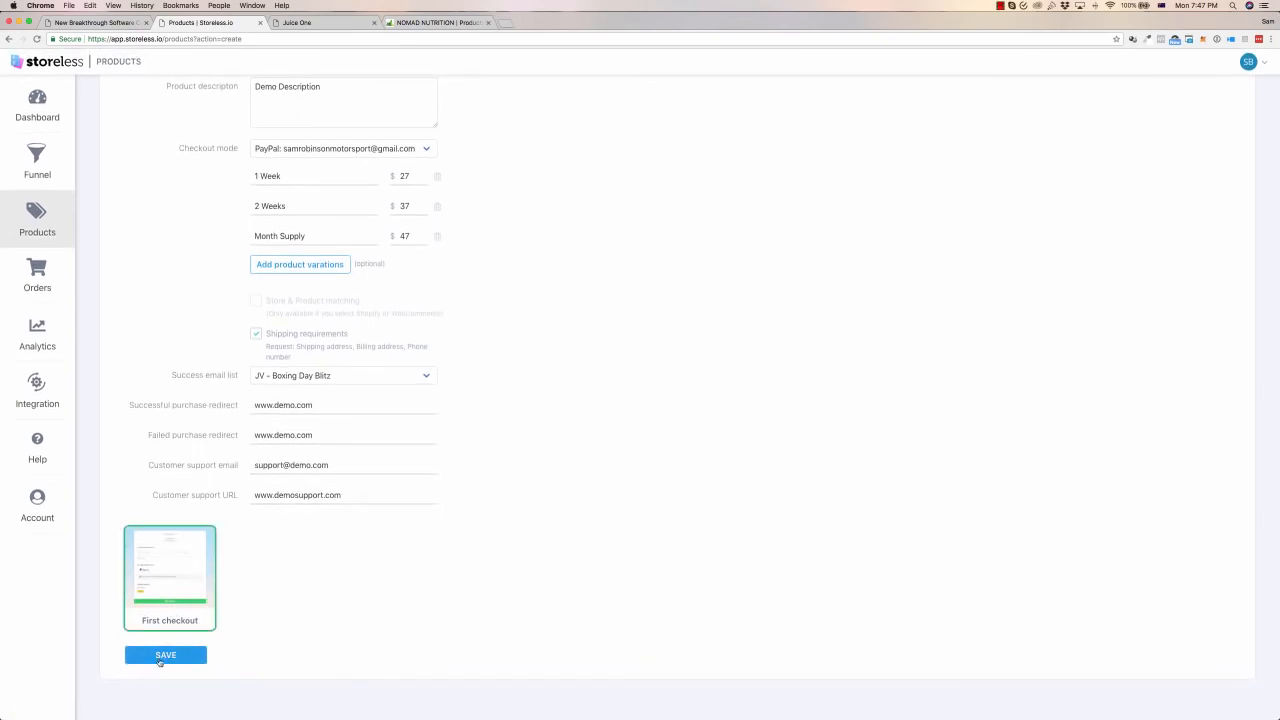
pyautogui.click(163, 658)
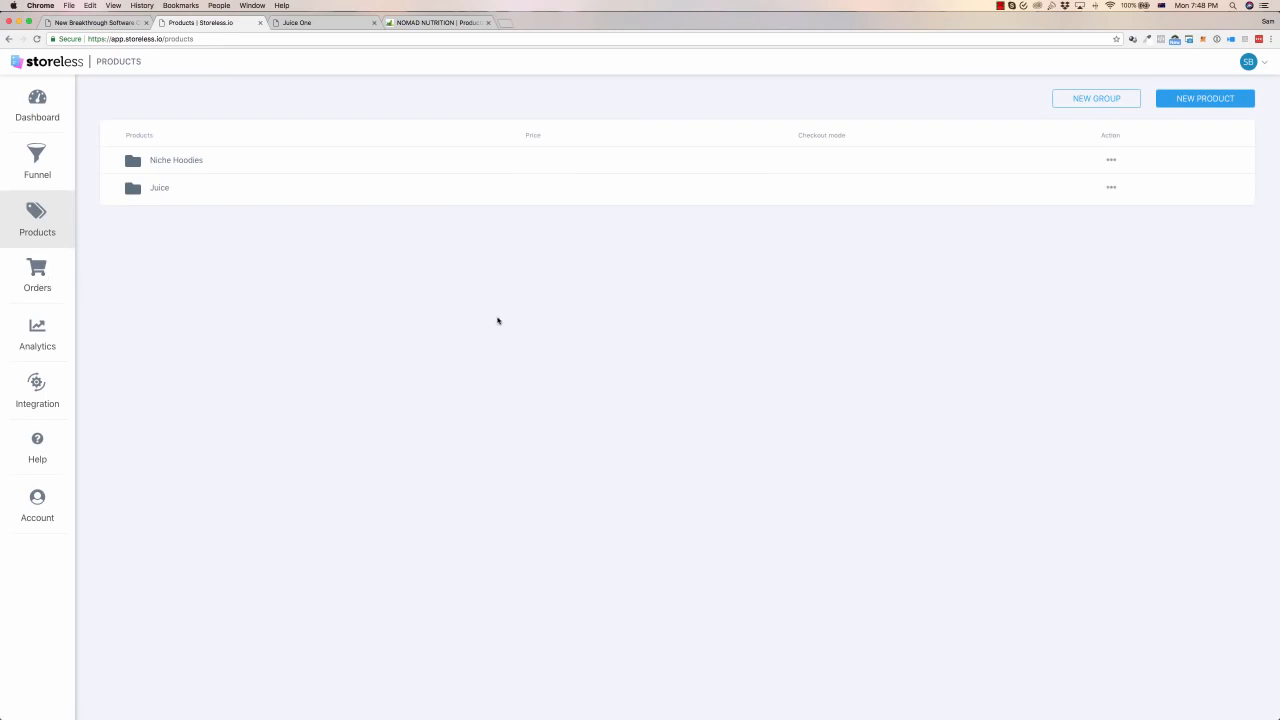
# - Look at the Nomad Nutrition shop and the Juice One sales page, and return to the Storeless products list
pyautogui.click(425, 22)
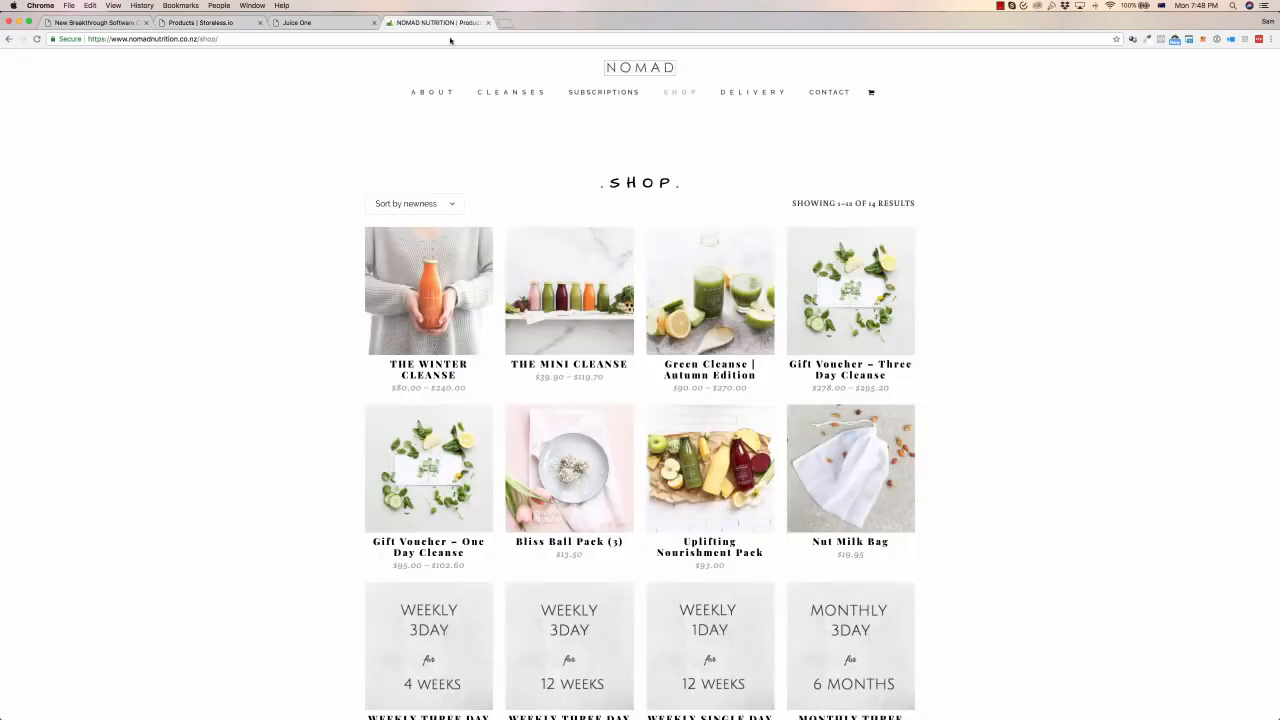
pyautogui.click(193, 24)
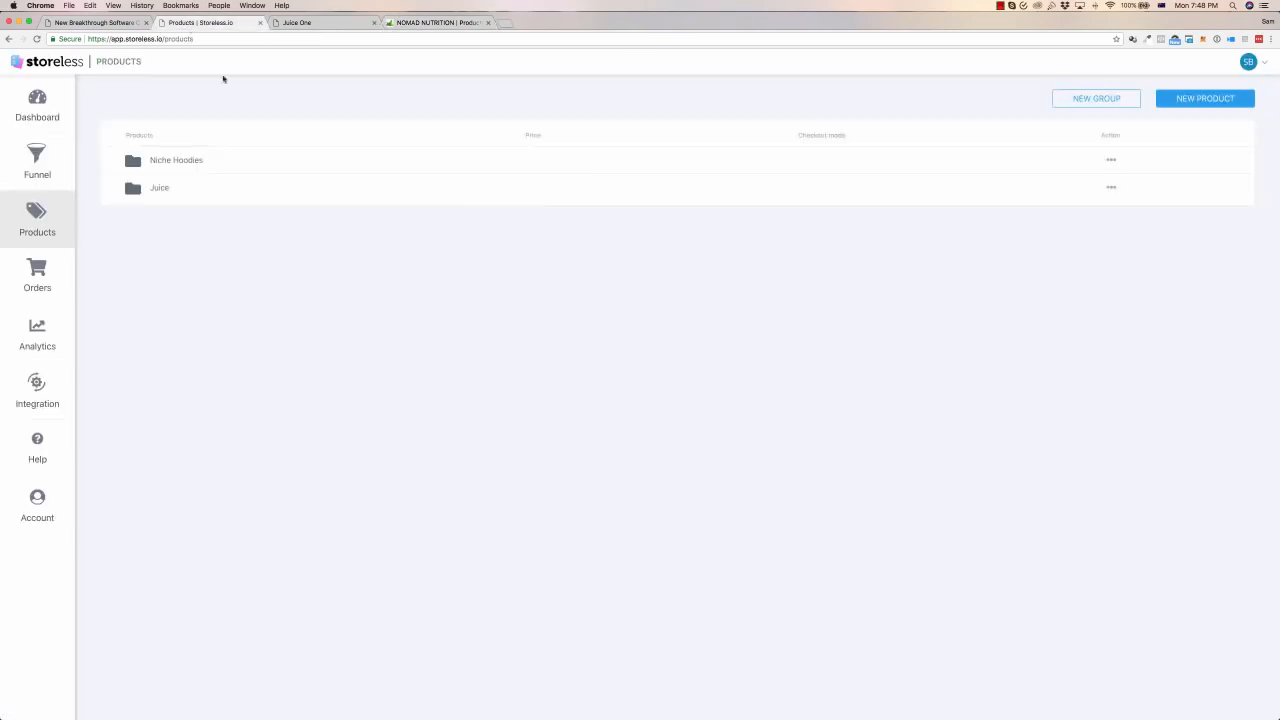
pyautogui.click(310, 24)
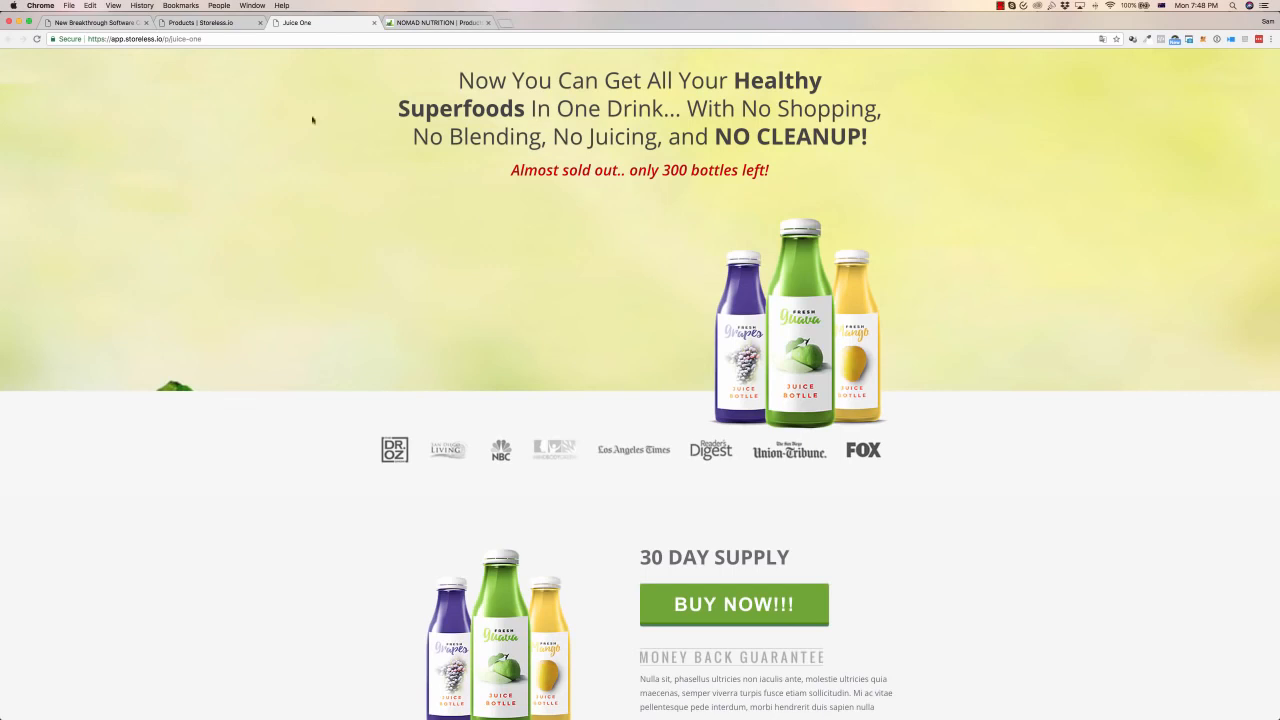
pyautogui.click(215, 22)
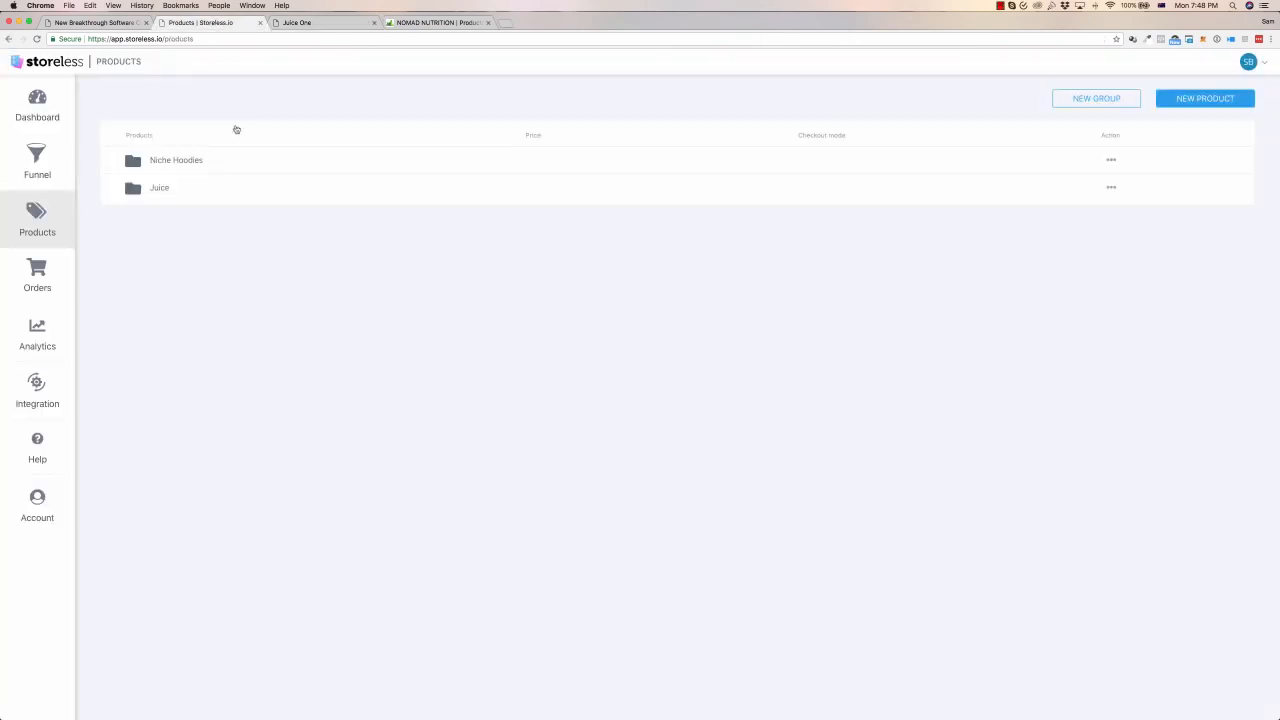
# - Open the integrations and examine the available ecommerce platforms and the connected platforms
pyautogui.click(19, 393)
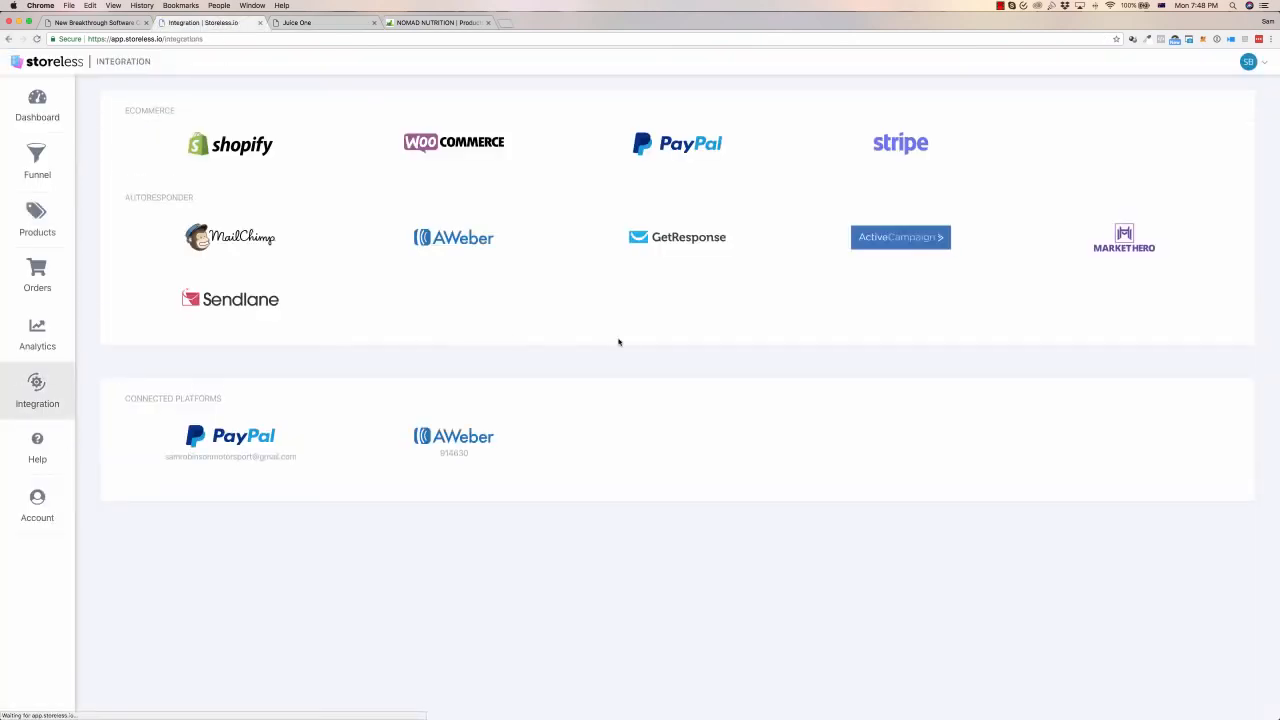
pyautogui.moveTo(168, 158)
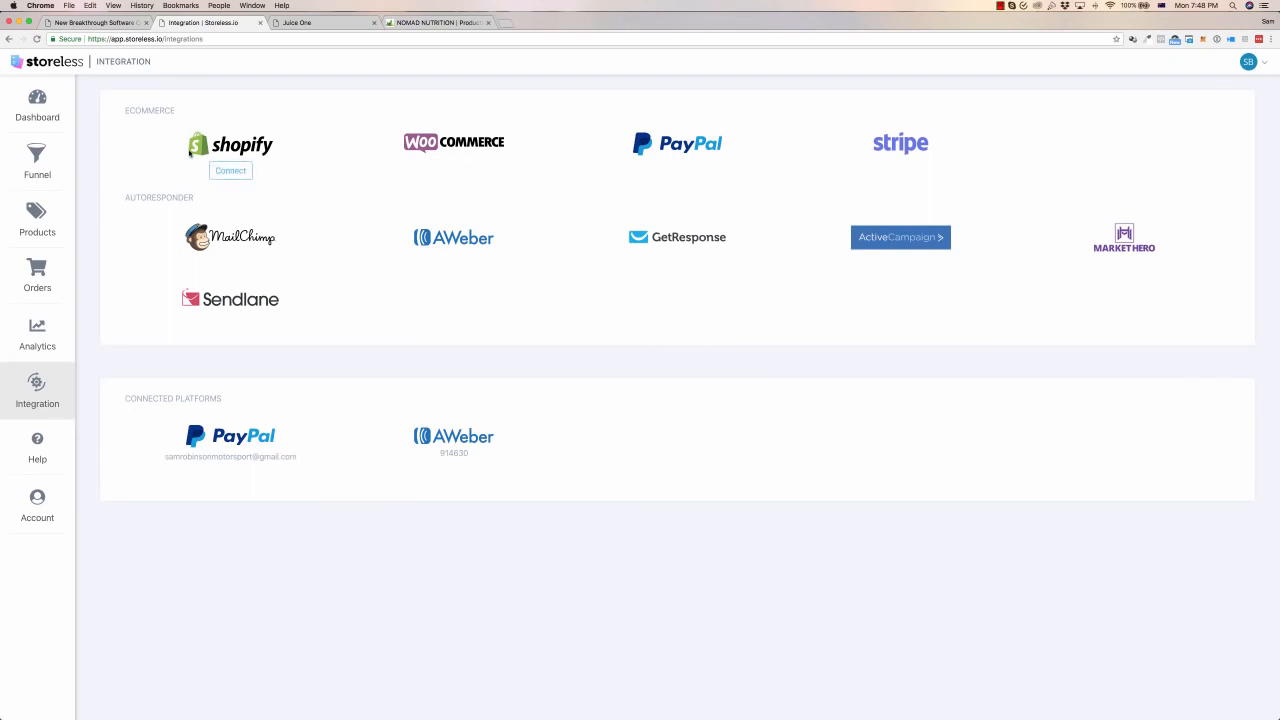
pyautogui.moveTo(926, 158)
pyautogui.moveTo(211, 446)
pyautogui.moveTo(240, 148)
pyautogui.moveTo(616, 142)
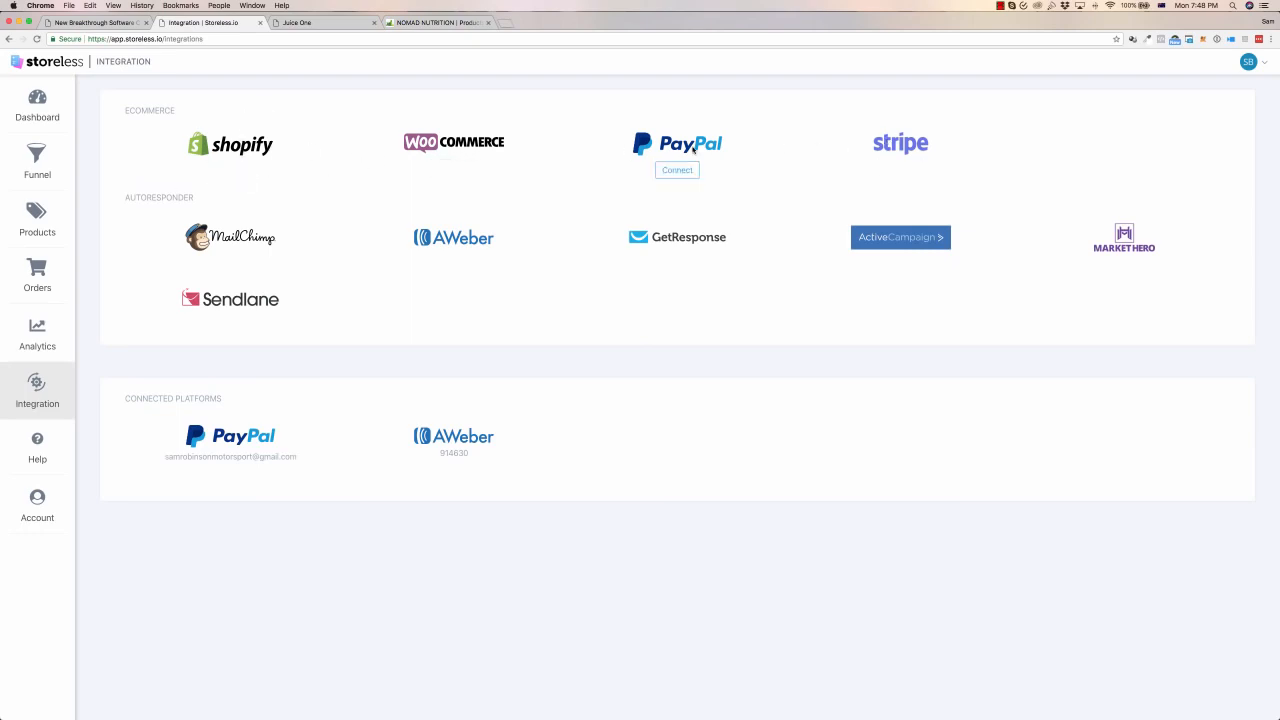